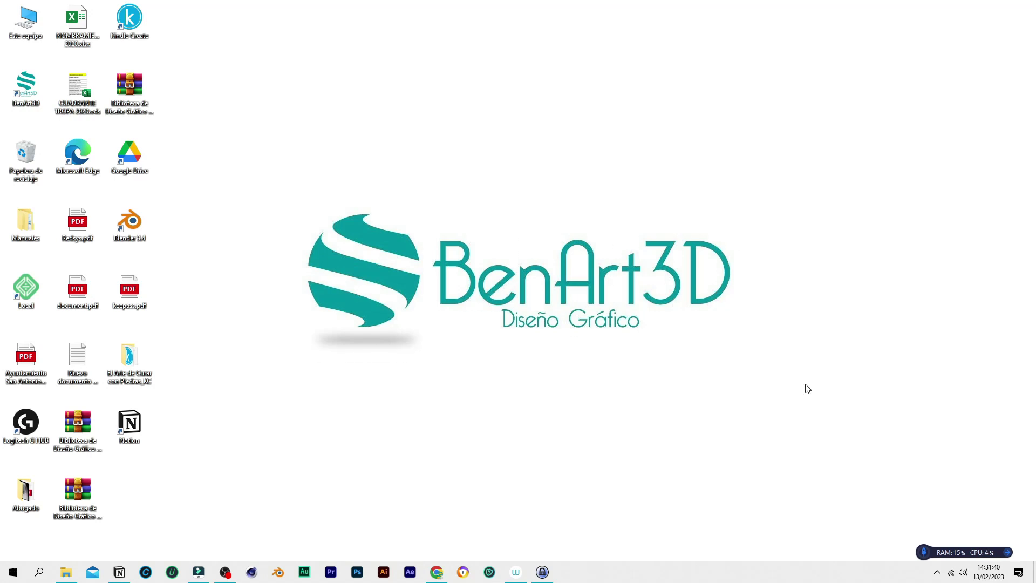
Draw a plain rectangle near the top of the blank slide
drag(279, 189, 427, 353)
mouse_move(292, 200)
mouse_down()
mouse_move(428, 357)
mouse_move(290, 208)
mouse_up()
click(437, 572)
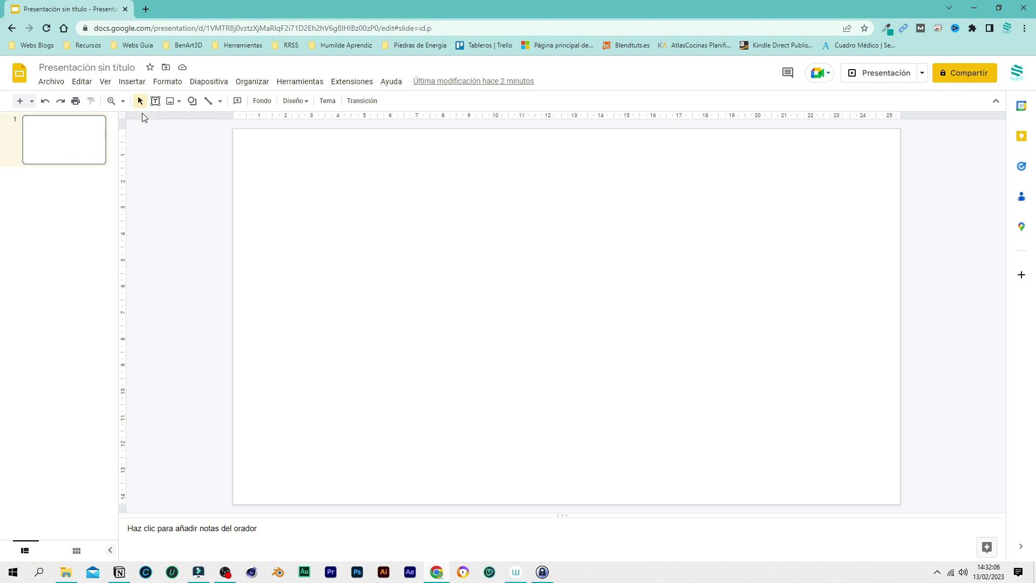
click(193, 102)
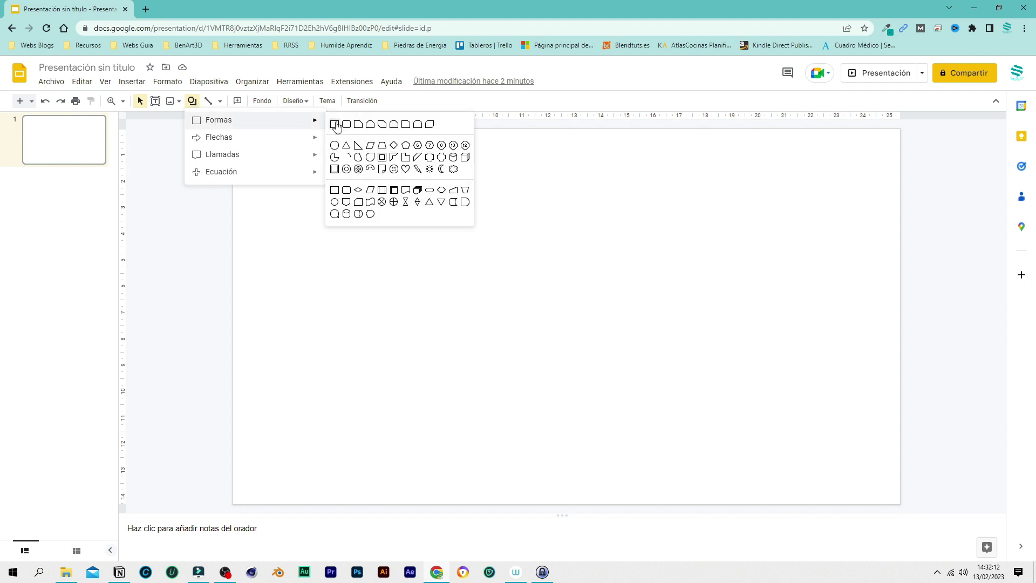
click(332, 125)
drag(504, 174, 628, 235)
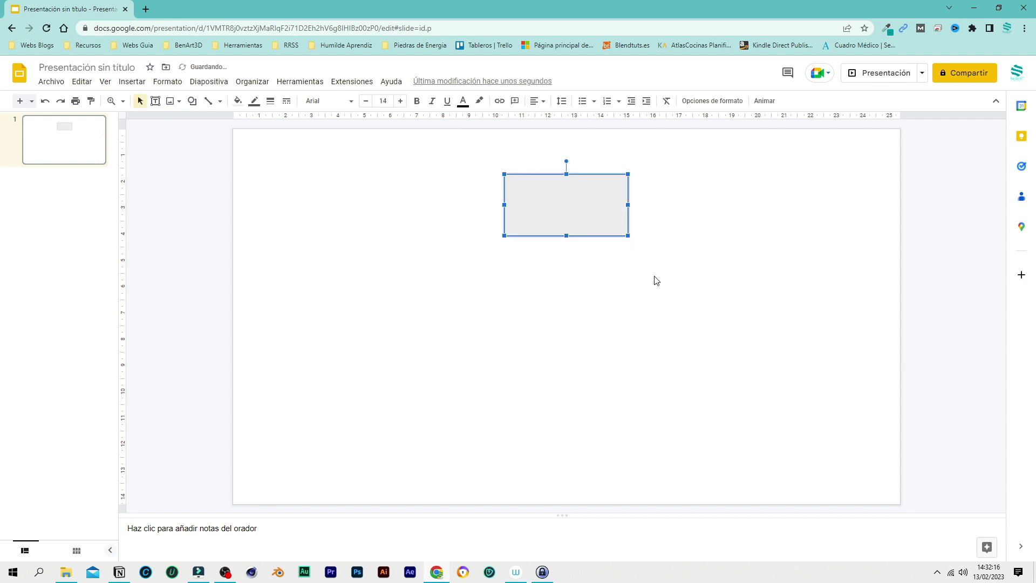
Duplicate the rectangle and arrange copies: three in a middle row, one centred below
key(ctrl+d)
key(ctrl+d)
key(ctrl+d)
key(ctrl+d)
mouse_move(607, 264)
mouse_down()
mouse_move(352, 341)
mouse_move(566, 405)
mouse_up()
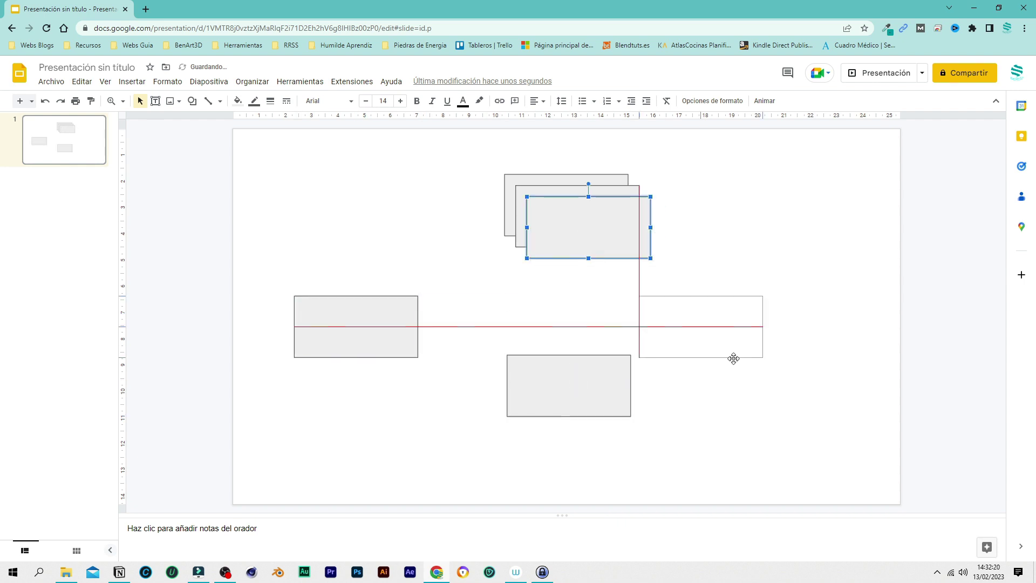
drag(619, 257, 824, 422)
mouse_move(546, 209)
mouse_down()
mouse_move(617, 289)
mouse_move(541, 292)
mouse_up()
drag(377, 310, 409, 277)
mouse_move(576, 384)
mouse_down()
mouse_move(718, 295)
mouse_move(794, 291)
mouse_move(747, 289)
mouse_up()
drag(778, 389, 551, 415)
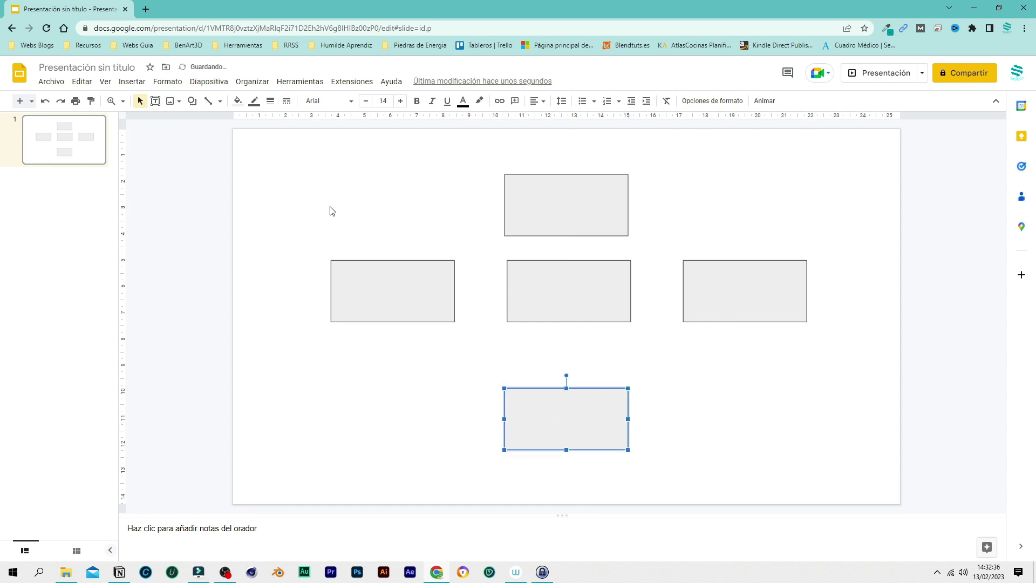
drag(561, 208, 565, 185)
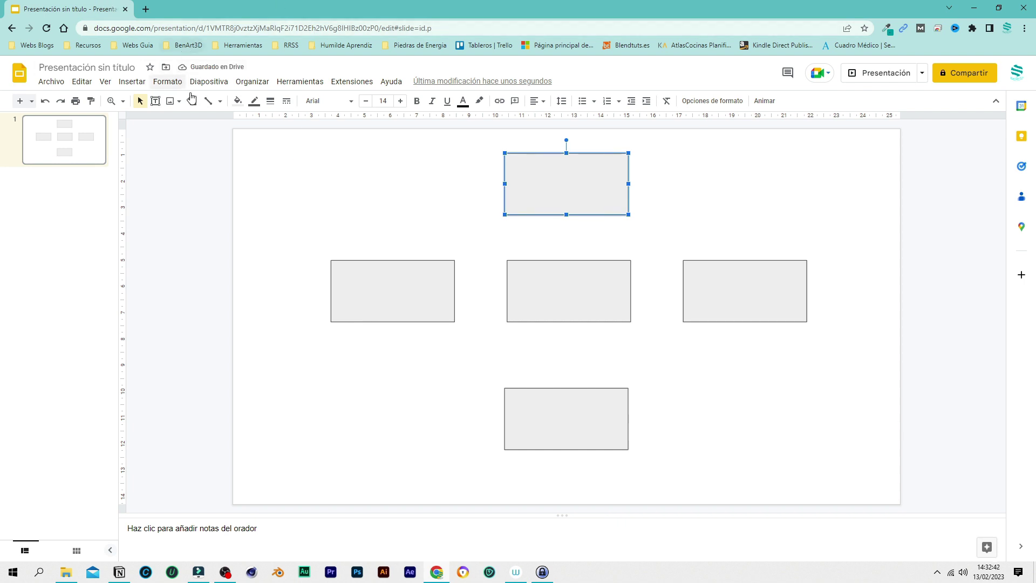
Draw a straight diagonal line, then drag its ends onto the left and top rectangles
click(221, 103)
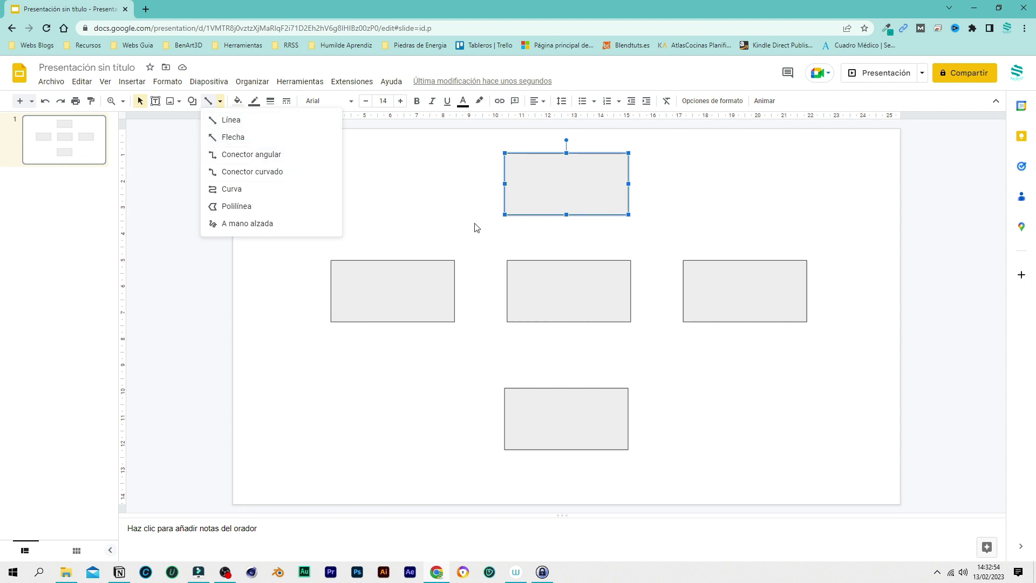
click(248, 120)
drag(280, 166, 395, 221)
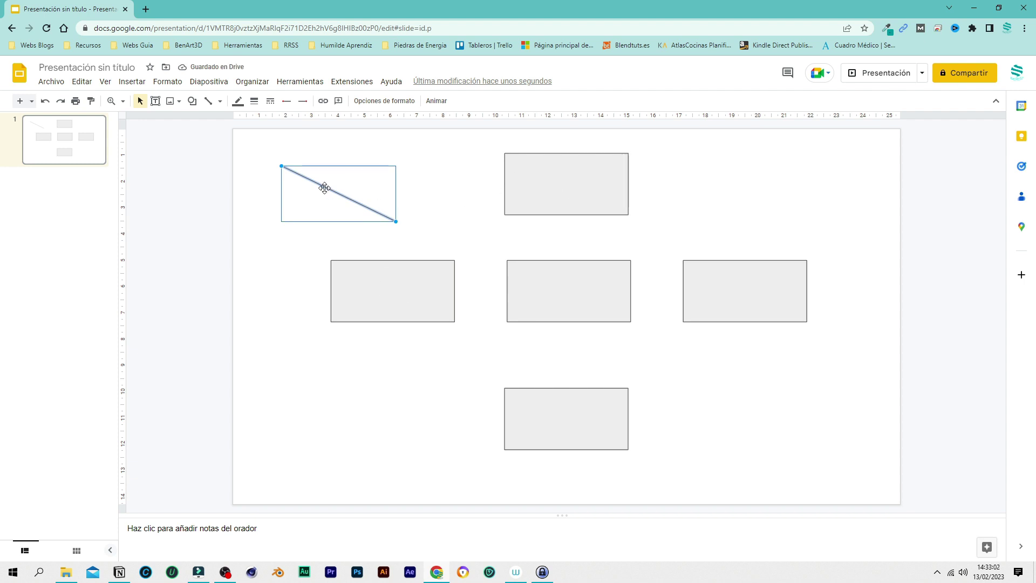
drag(341, 186, 440, 154)
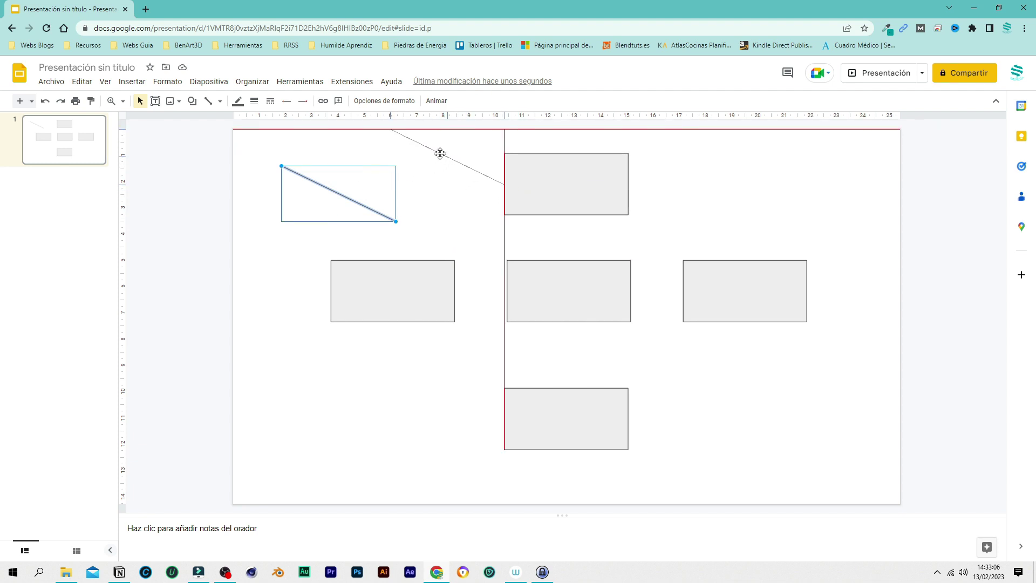
mouse_move(440, 154)
mouse_down()
mouse_move(360, 178)
mouse_move(347, 225)
mouse_up()
drag(351, 185, 352, 216)
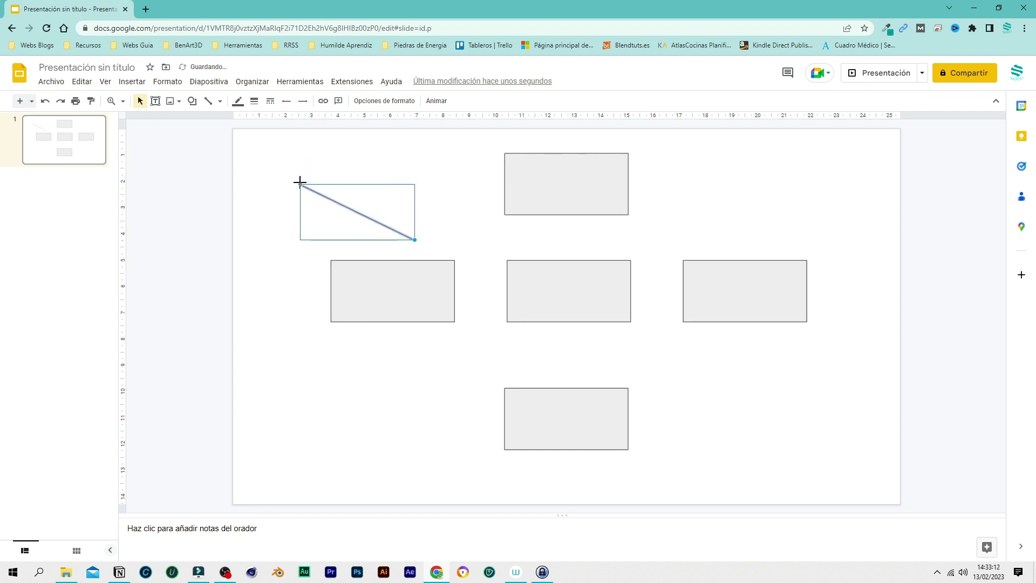
mouse_move(301, 185)
mouse_down()
mouse_move(490, 177)
mouse_move(433, 216)
mouse_up()
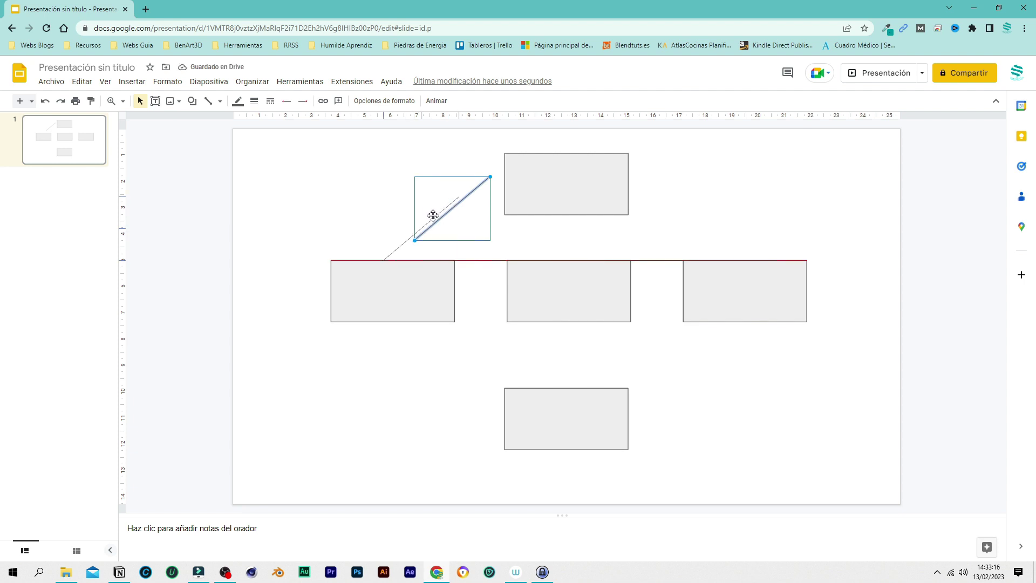
drag(433, 216, 457, 185)
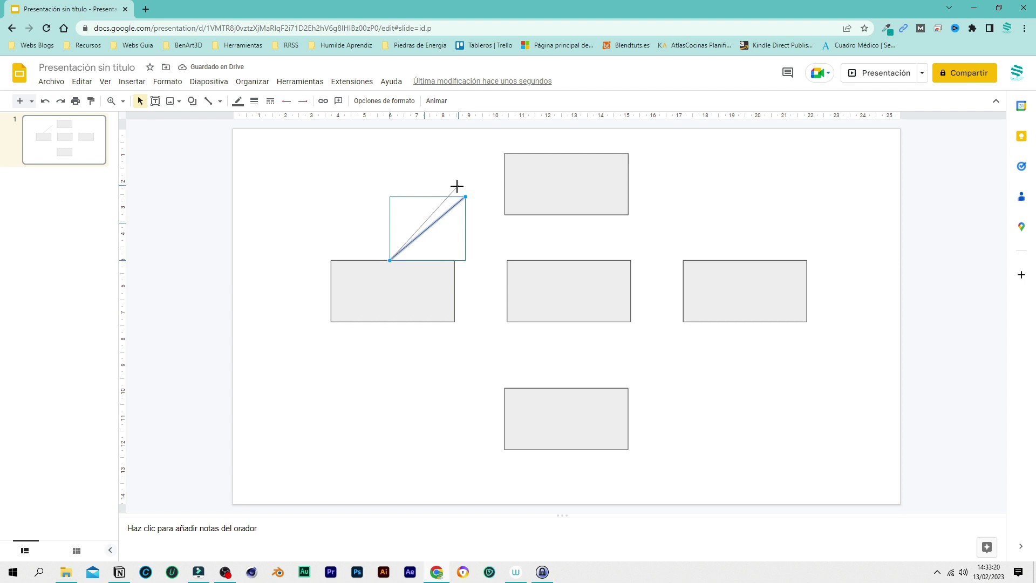
drag(457, 185, 492, 185)
Nudge the left rectangle to test the line, then delete the unattached diagonal line
click(401, 381)
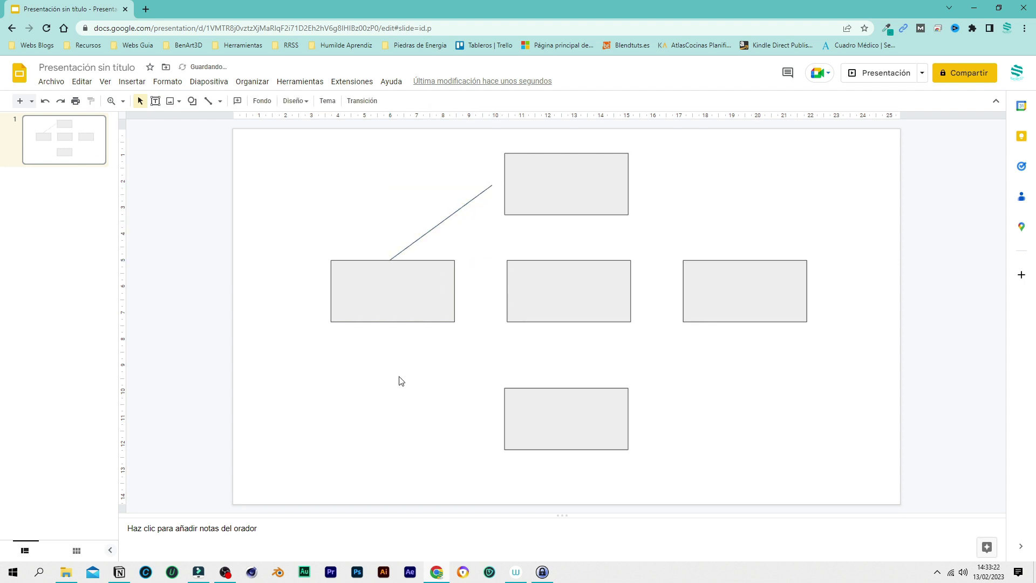
click(387, 287)
mouse_move(393, 294)
mouse_down()
mouse_move(380, 366)
mouse_move(407, 275)
mouse_move(408, 287)
mouse_up()
click(439, 222)
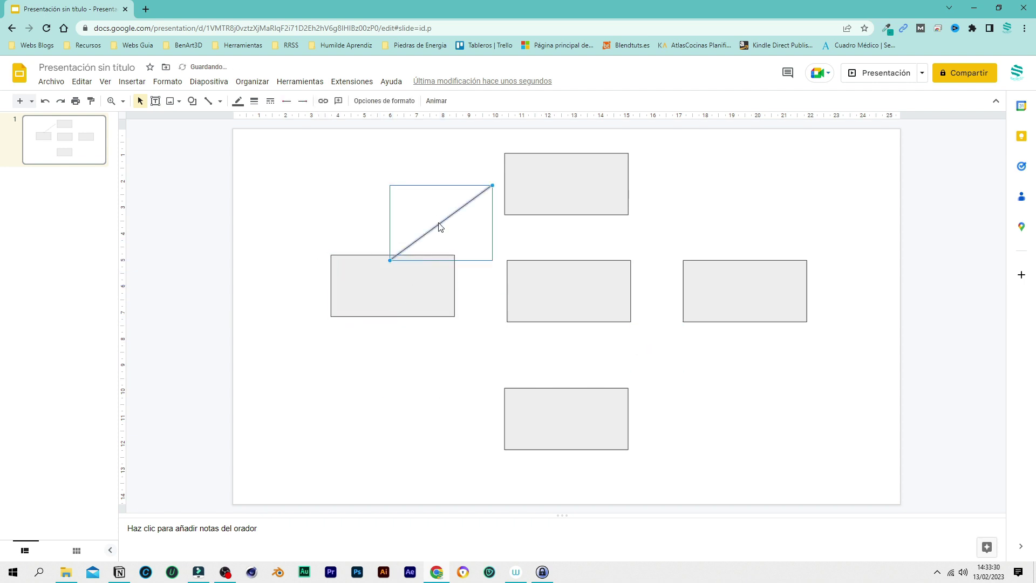
key(Delete)
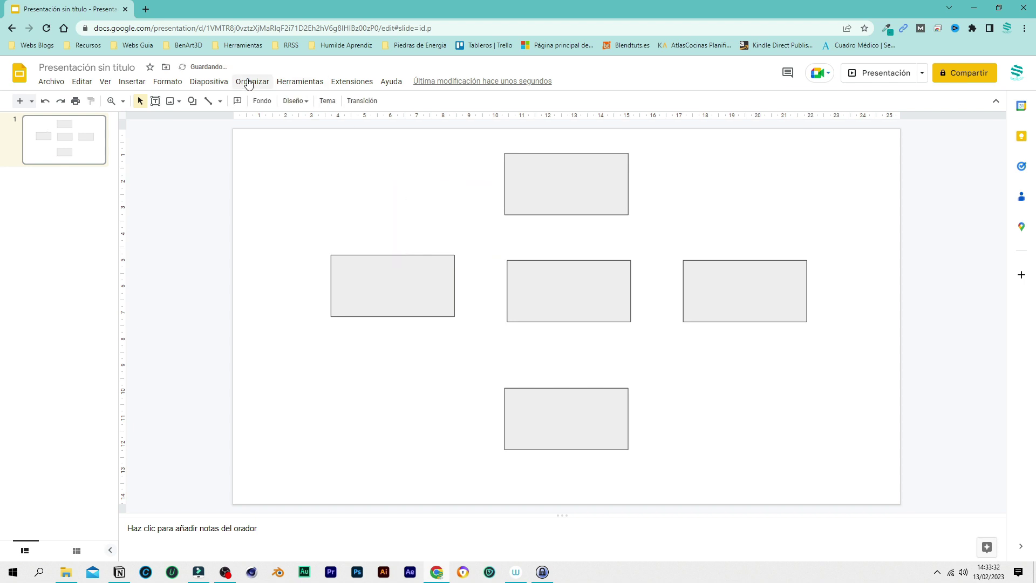
Draw a new straight line from the top rectangle's left side to the left rectangle's top
click(221, 101)
click(245, 120)
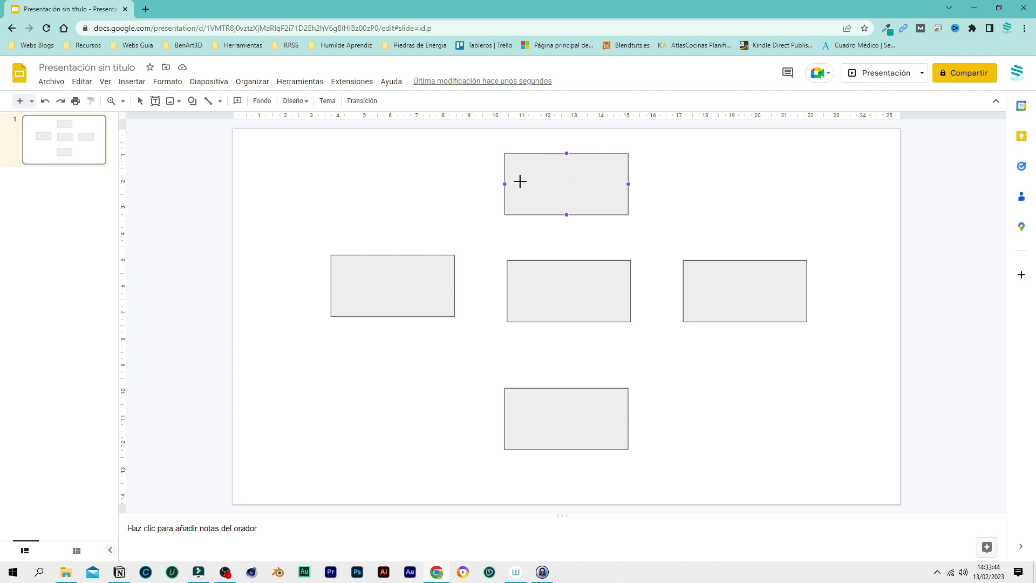
mouse_move(498, 184)
mouse_down()
mouse_move(390, 233)
mouse_move(402, 286)
mouse_move(389, 256)
mouse_up()
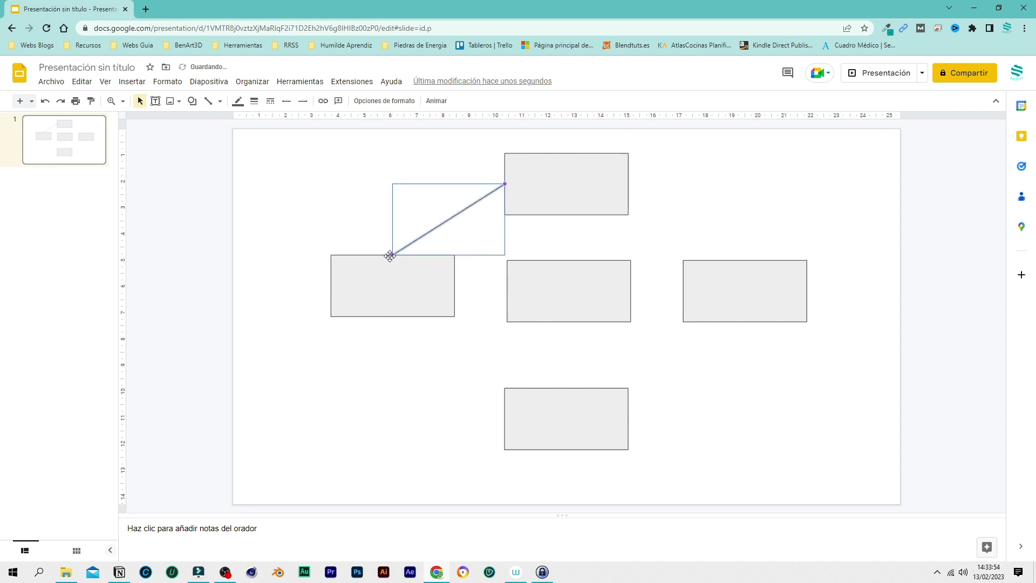
click(273, 179)
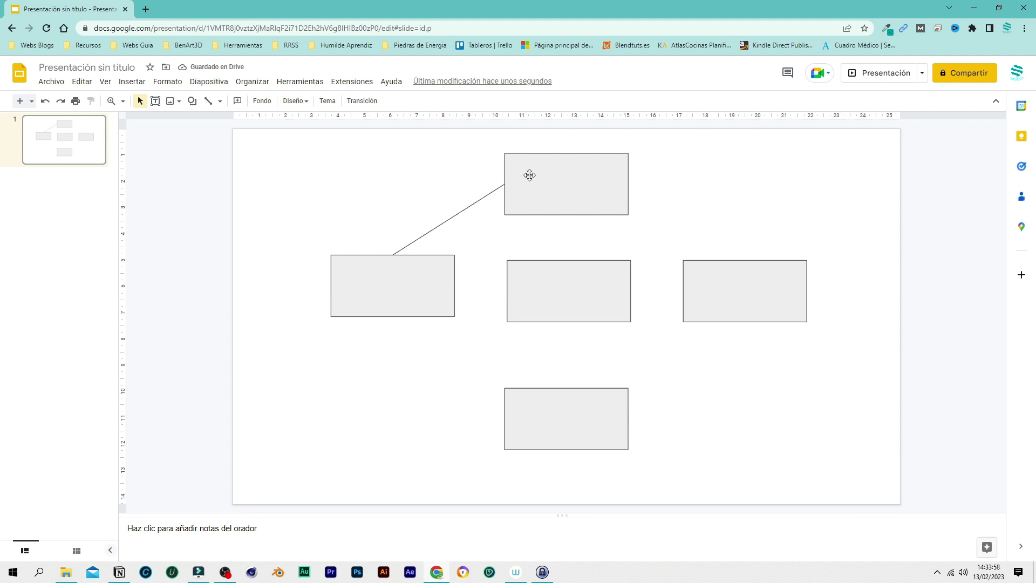
Move the left and top rectangles to check the connector stretches with them
click(395, 287)
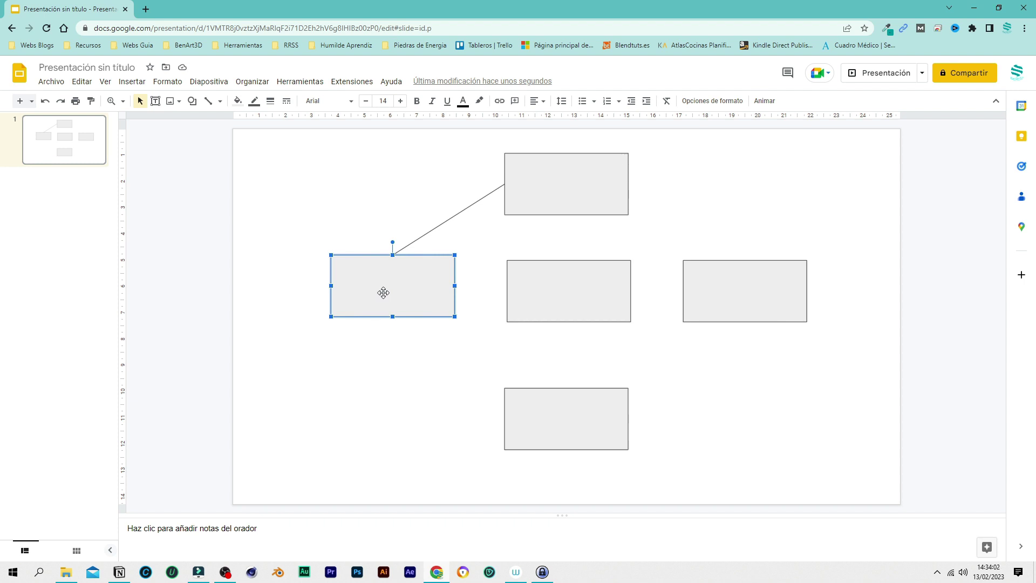
mouse_move(384, 293)
mouse_down()
mouse_move(338, 429)
mouse_move(325, 251)
mouse_move(305, 191)
mouse_move(327, 298)
mouse_move(361, 298)
mouse_up()
mouse_move(573, 186)
mouse_down()
mouse_move(712, 178)
mouse_move(573, 177)
mouse_up()
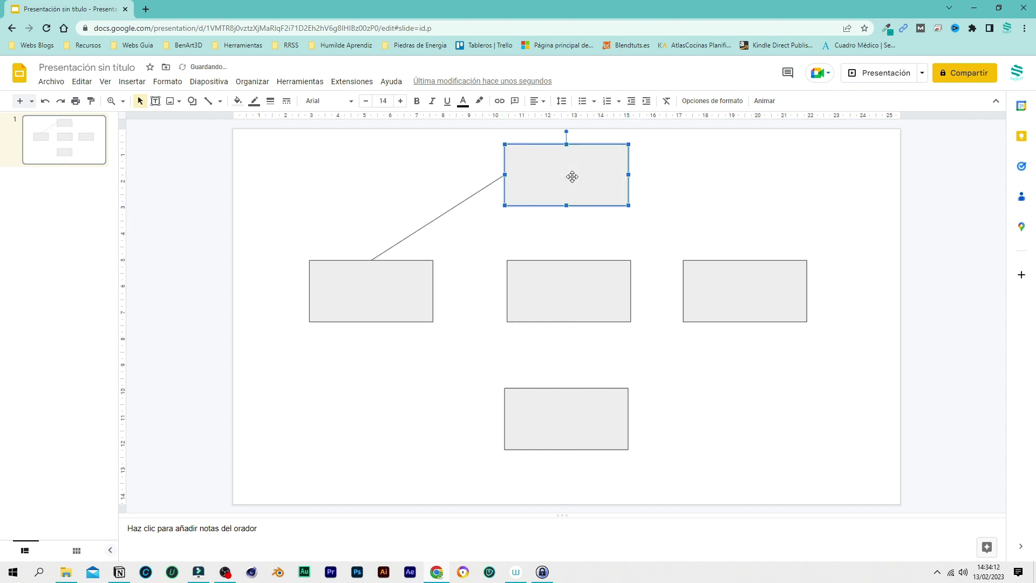
click(313, 180)
Draw a line from the left rectangle's bottom edge to the bottom rectangle's left side
click(206, 103)
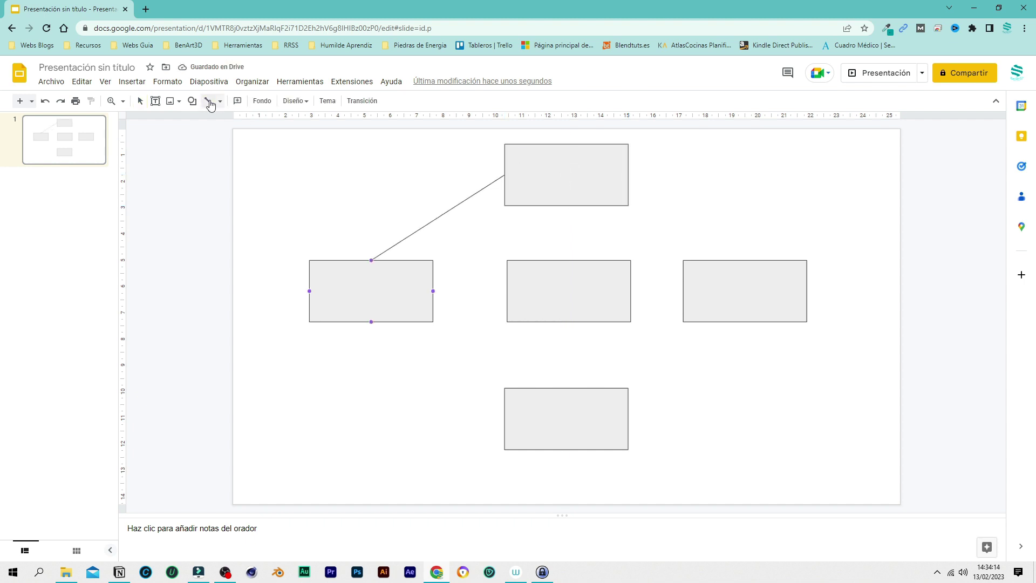
mouse_move(307, 167)
mouse_down()
mouse_move(373, 209)
mouse_move(465, 152)
mouse_move(467, 306)
mouse_move(384, 359)
mouse_move(365, 322)
mouse_up()
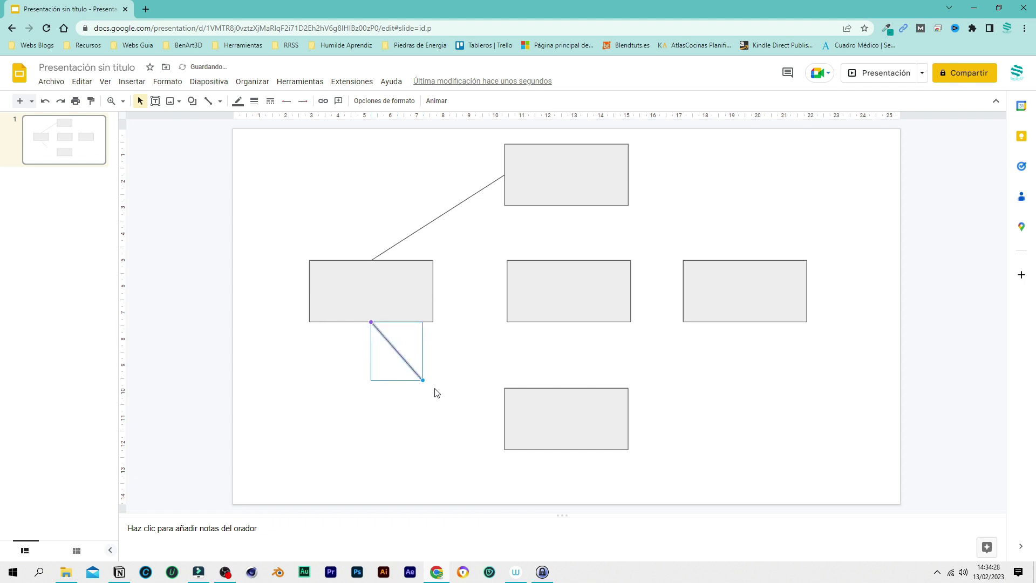
drag(423, 379, 504, 424)
click(346, 468)
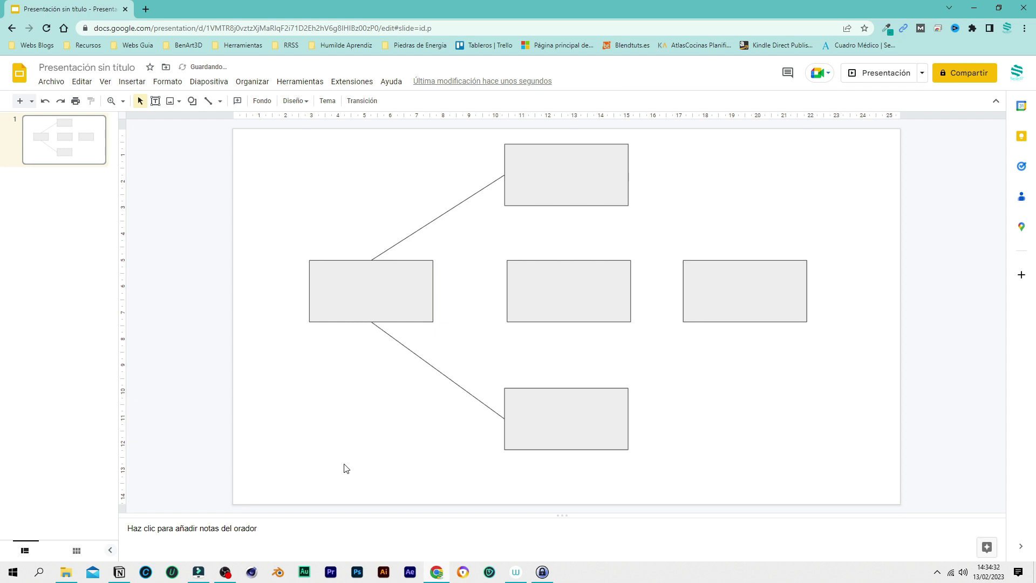
Shift the bottom and left rectangles to test the connections, returning the bottom box below centre
click(427, 365)
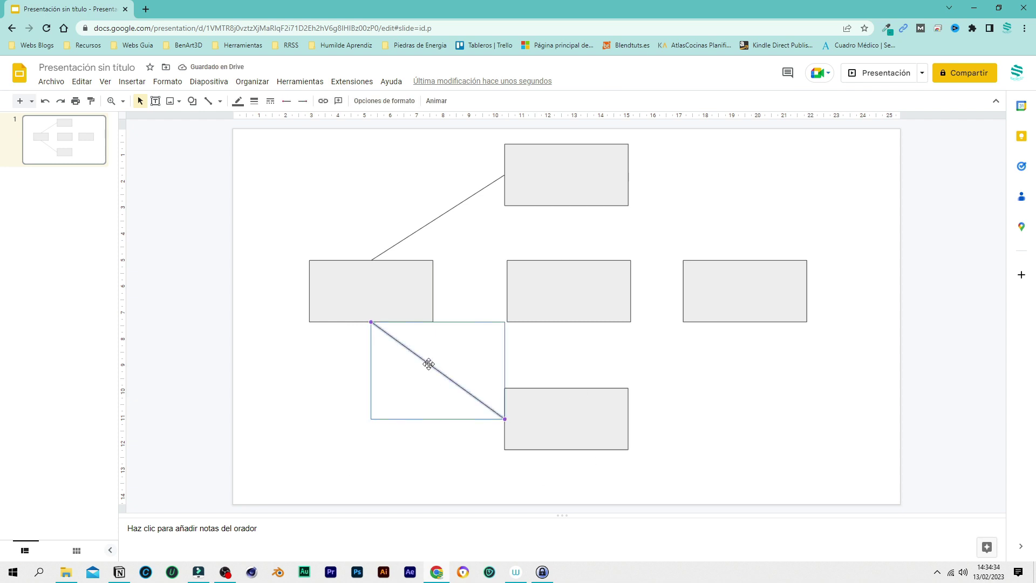
drag(553, 424, 673, 422)
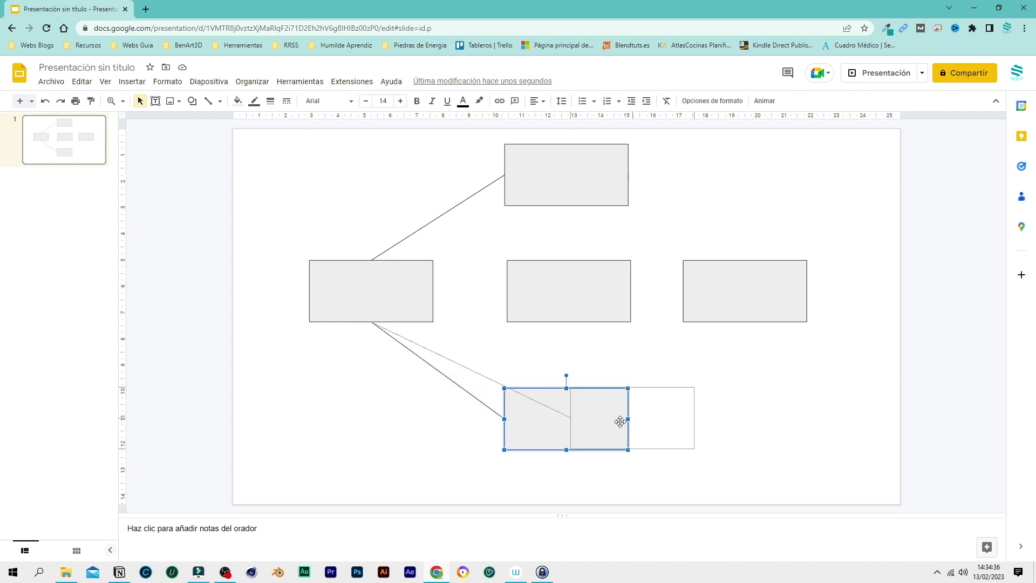
mouse_move(373, 302)
mouse_down()
mouse_move(348, 415)
mouse_move(351, 305)
mouse_move(398, 296)
mouse_up()
drag(655, 407, 540, 414)
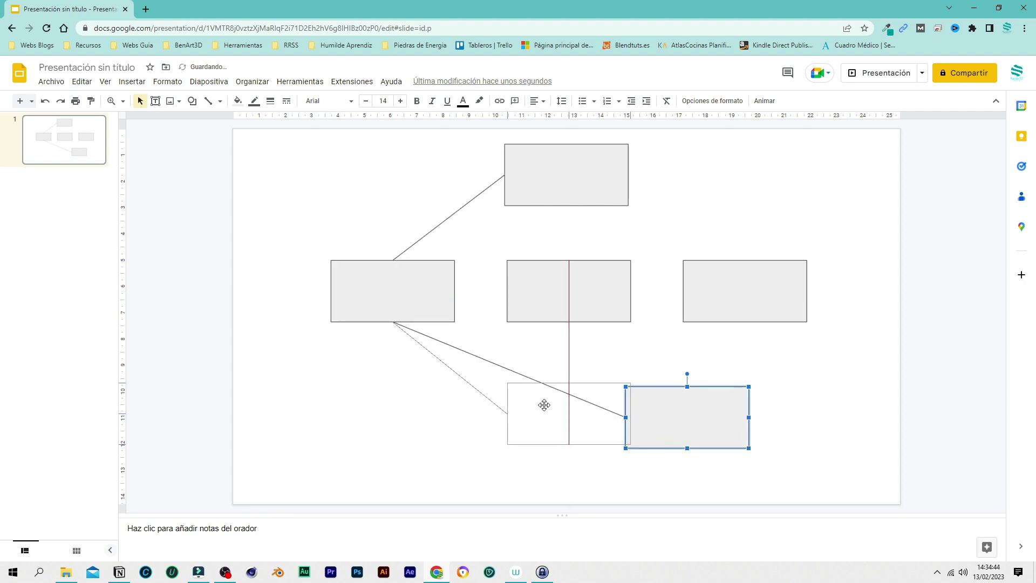
click(345, 402)
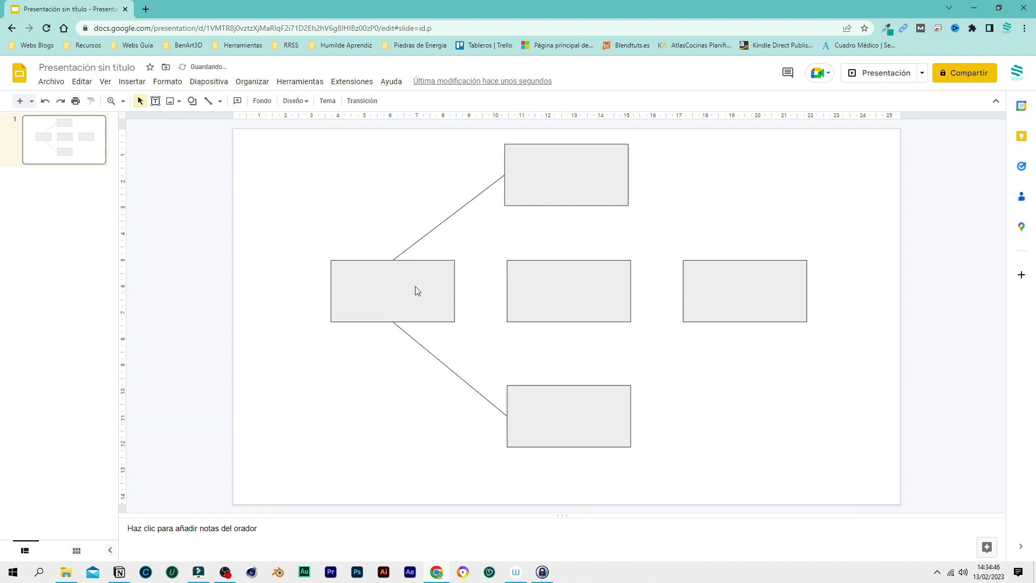
click(220, 101)
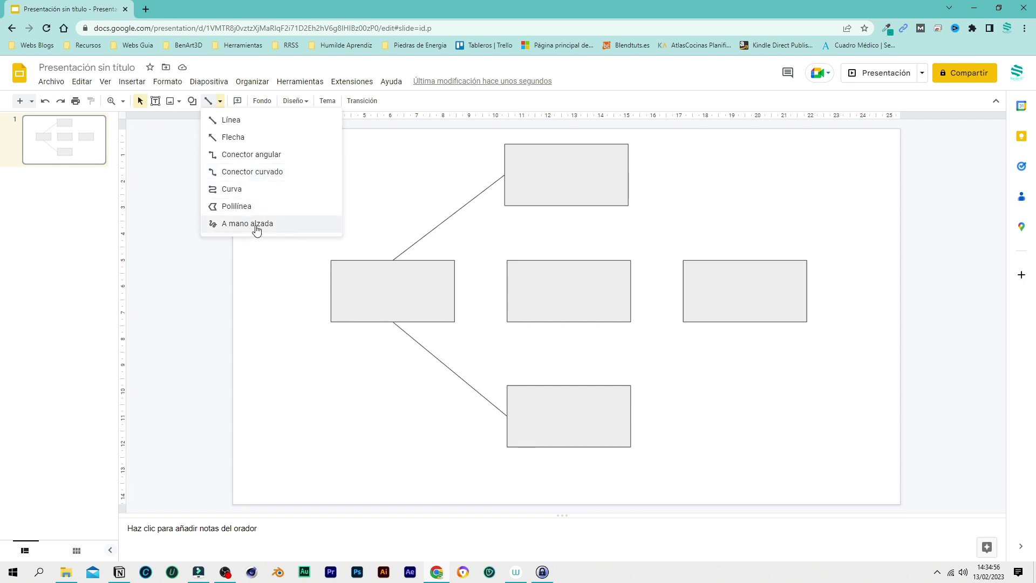
Draw an arrow from the top rectangle's right side to the right rectangle's top, then select it
click(258, 144)
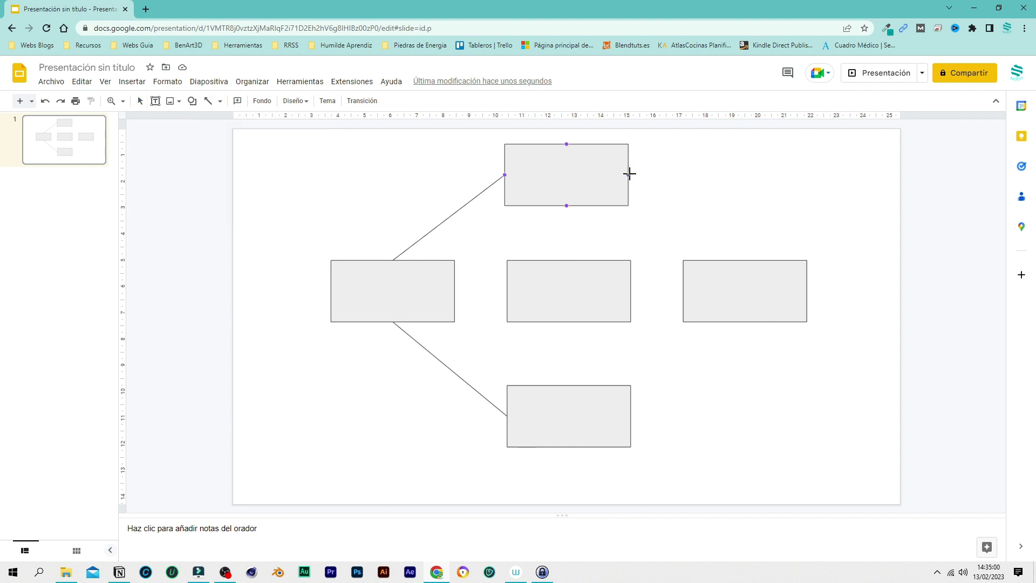
drag(628, 175, 745, 260)
click(786, 253)
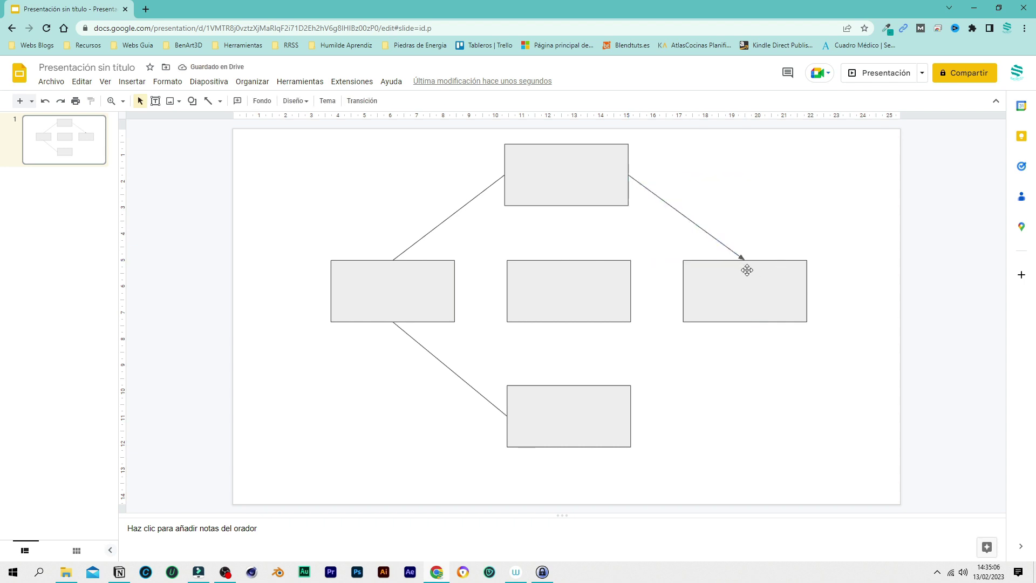
click(709, 237)
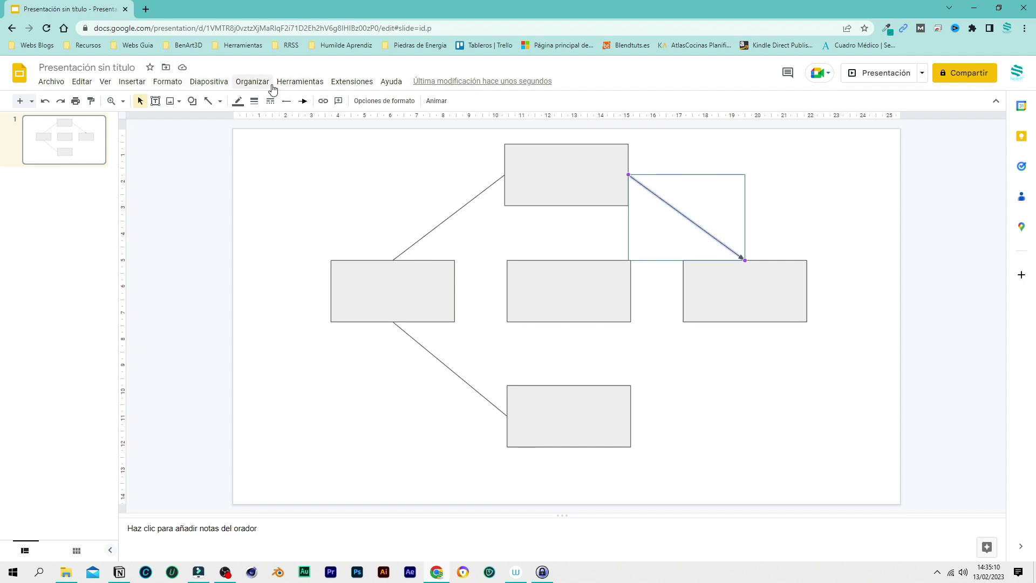
Set a round dot start and hollow arrowhead end, then move the right rectangle to test it
click(290, 106)
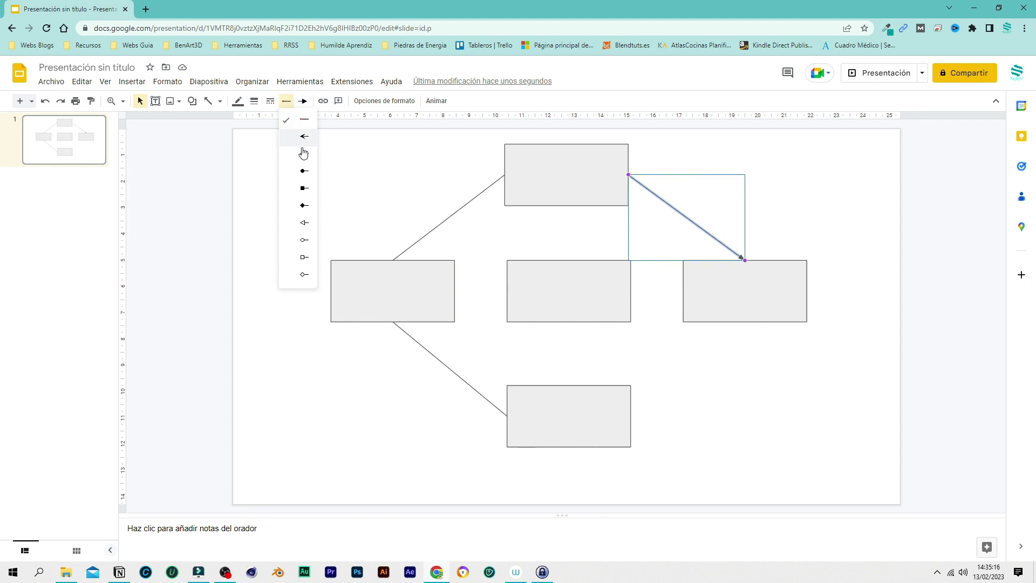
click(308, 176)
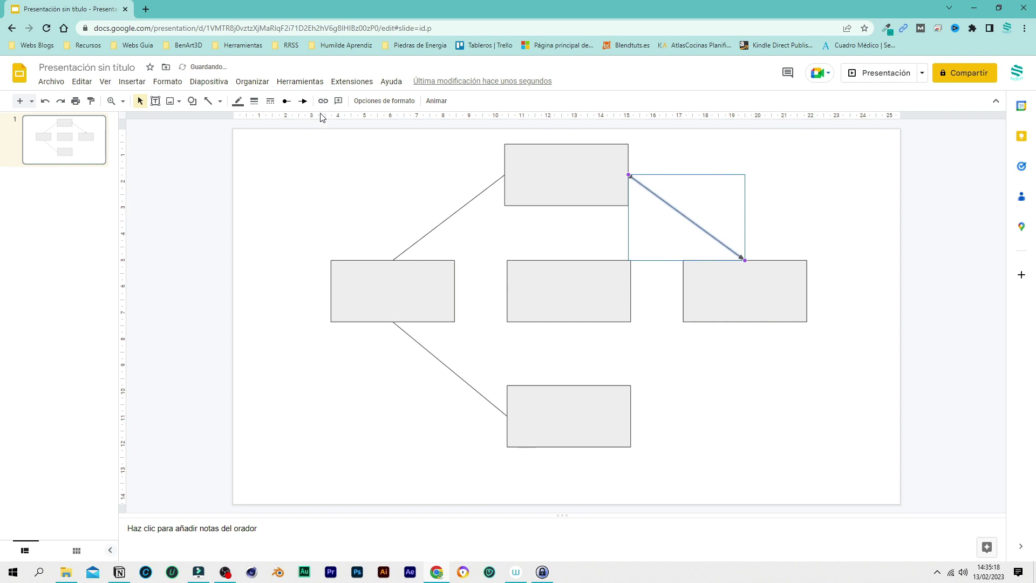
click(303, 102)
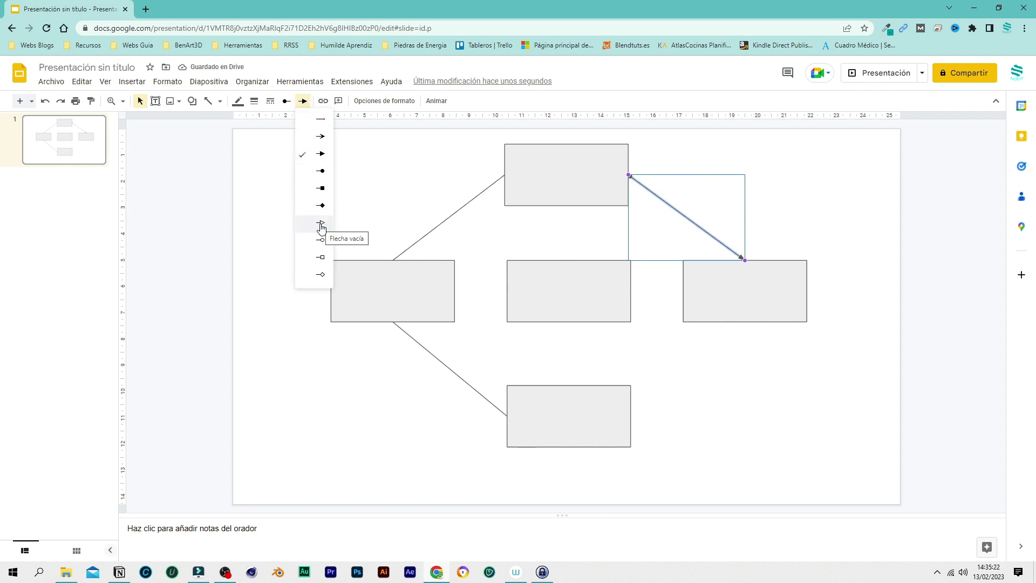
click(322, 223)
click(806, 212)
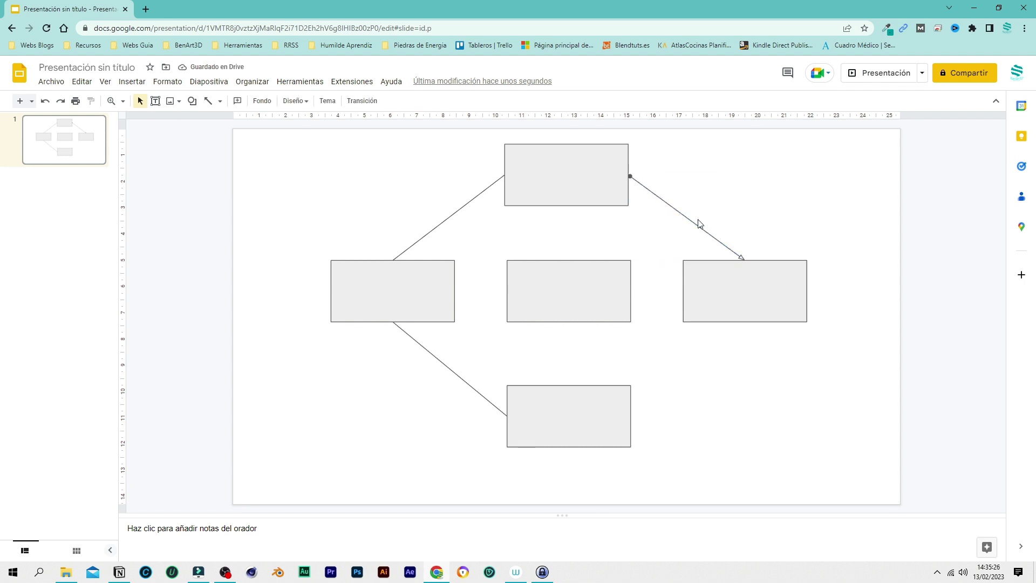
mouse_move(743, 288)
mouse_down()
mouse_move(758, 342)
mouse_move(740, 284)
mouse_up()
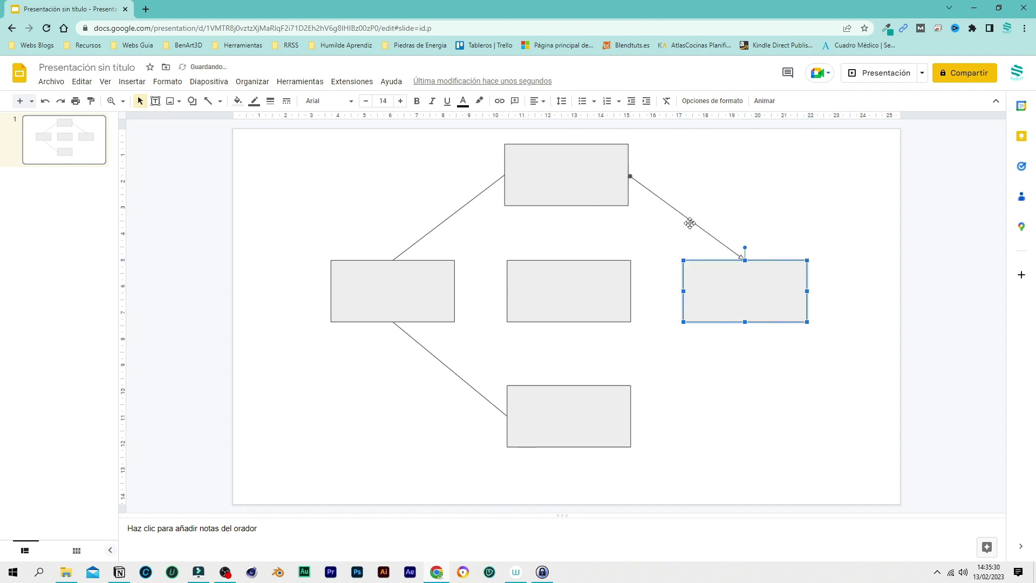
Delete the top-to-left and left-to-bottom diagonal lines
click(220, 102)
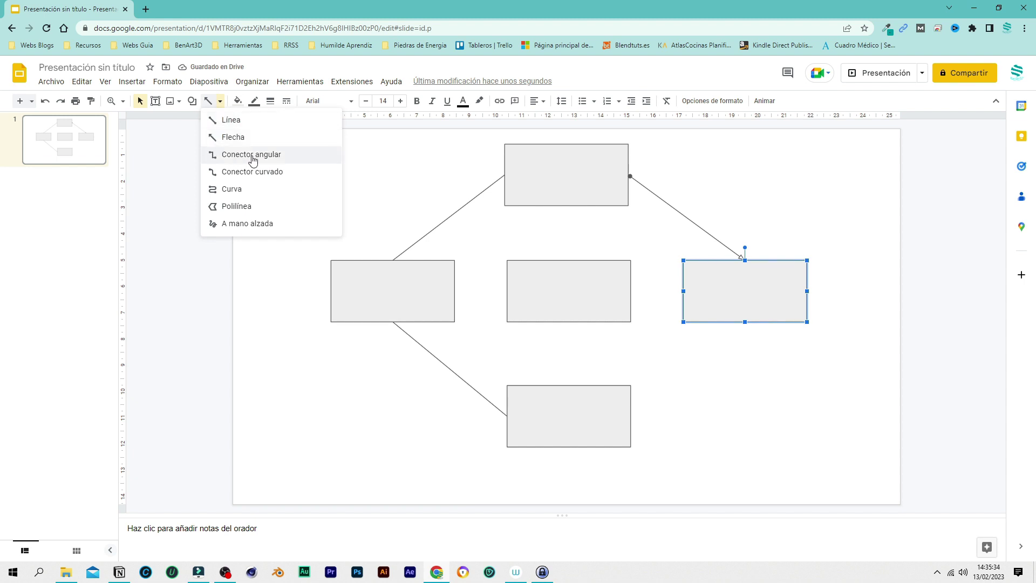
click(461, 209)
key(Delete)
click(446, 365)
key(Delete)
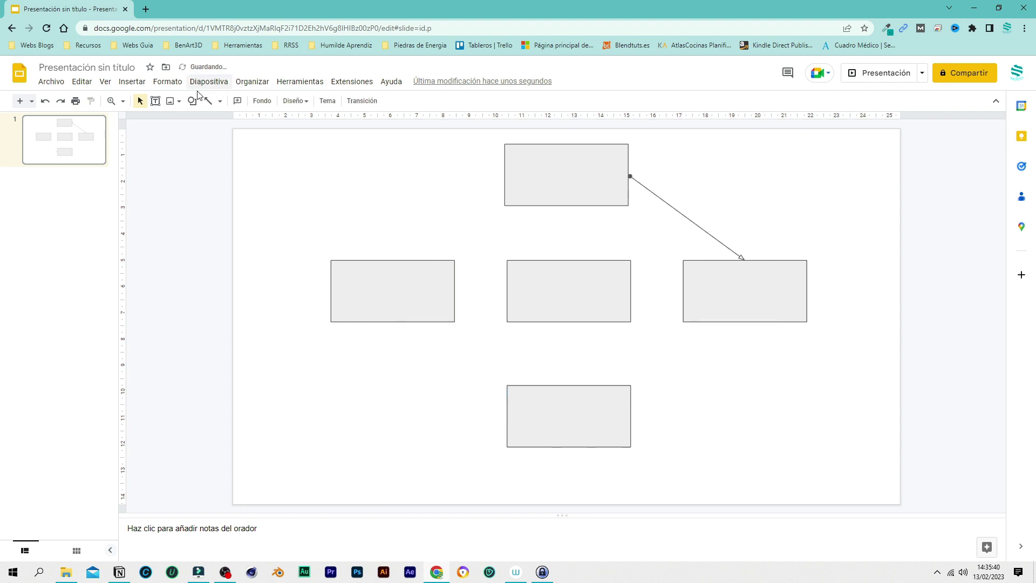
Draw an elbow connector from the top rectangle's left side to the left rectangle
click(221, 101)
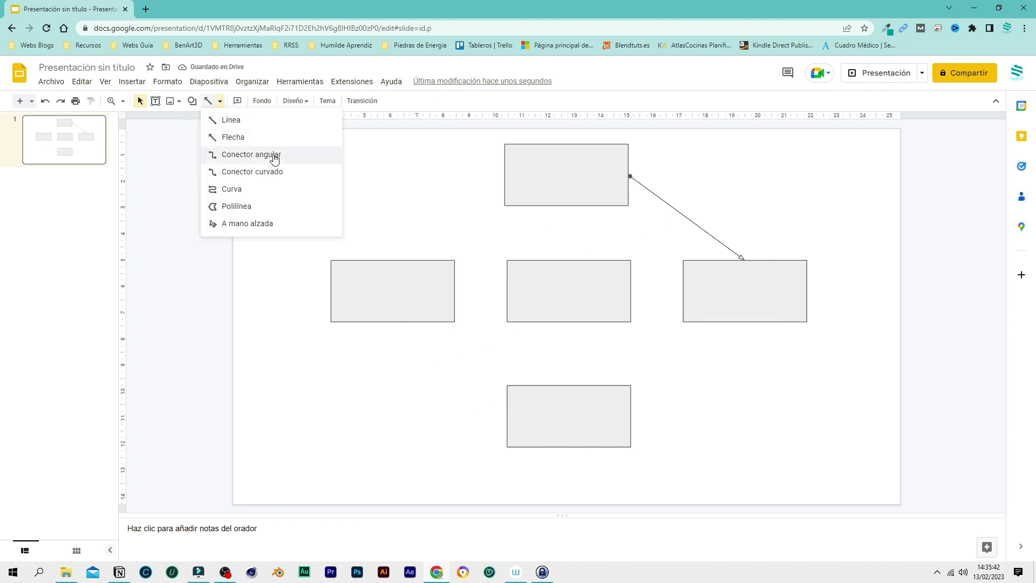
click(274, 157)
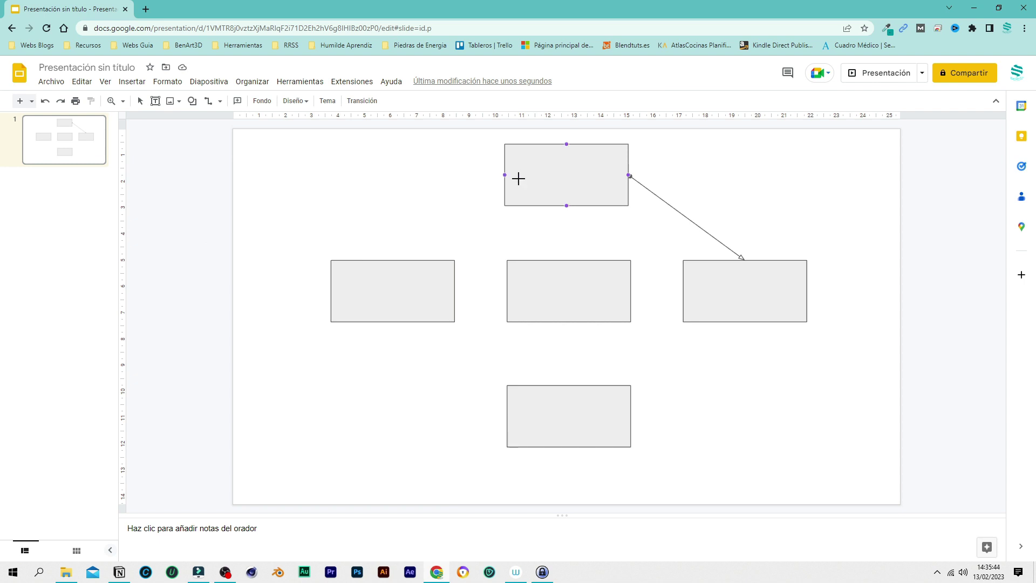
drag(503, 175, 385, 259)
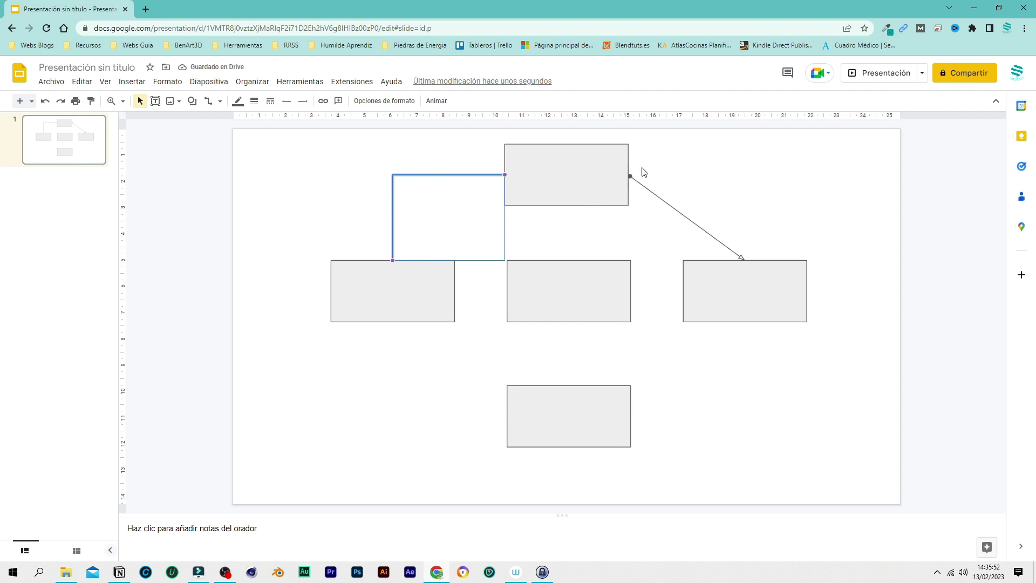
click(559, 232)
Add an elbow connector from the bottom box to the top box, rerouted beside the middle box
click(209, 102)
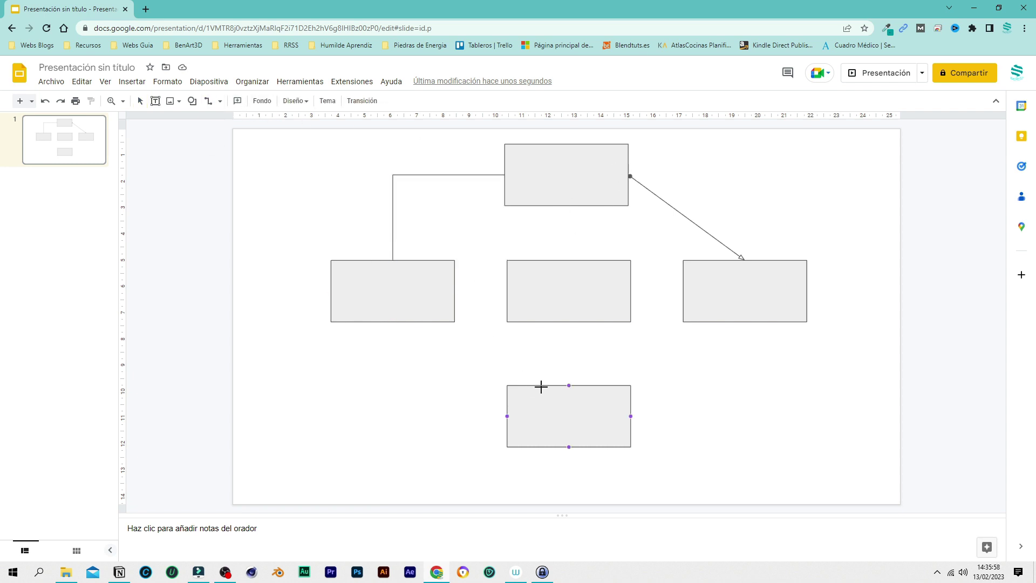
mouse_move(587, 372)
mouse_down()
mouse_move(645, 207)
mouse_move(635, 177)
mouse_up()
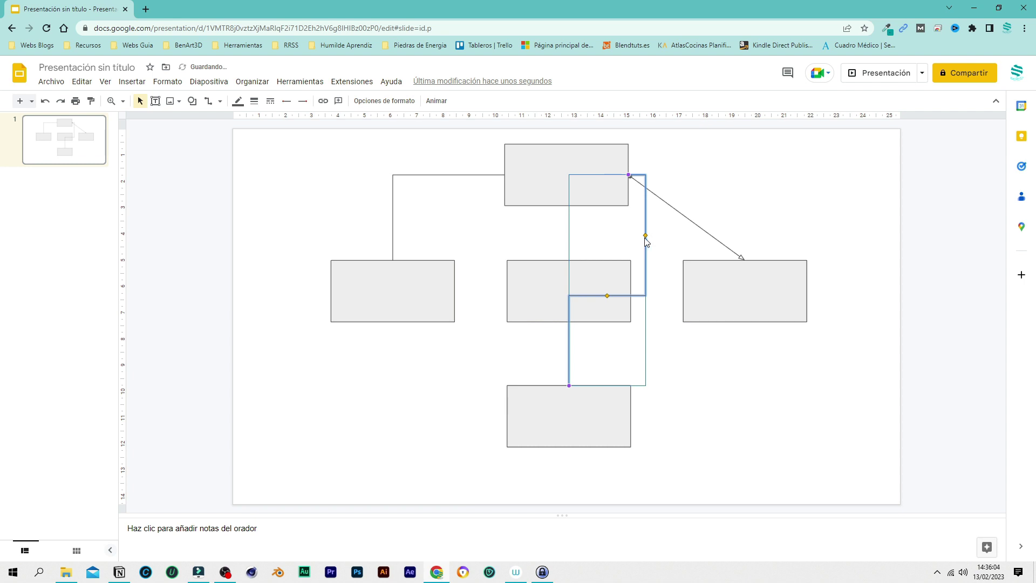
drag(646, 235, 671, 236)
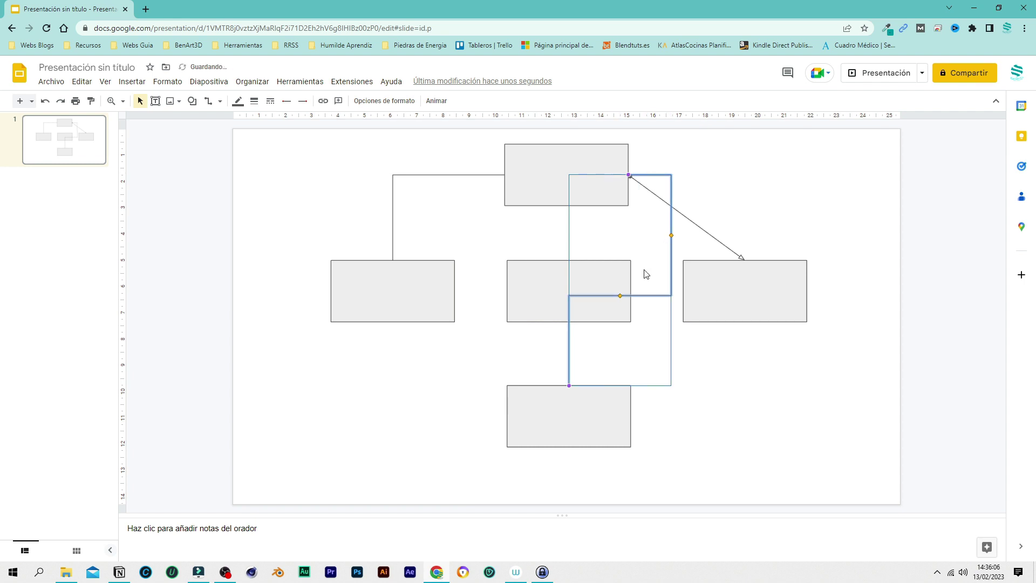
drag(620, 303, 621, 342)
drag(671, 258, 656, 258)
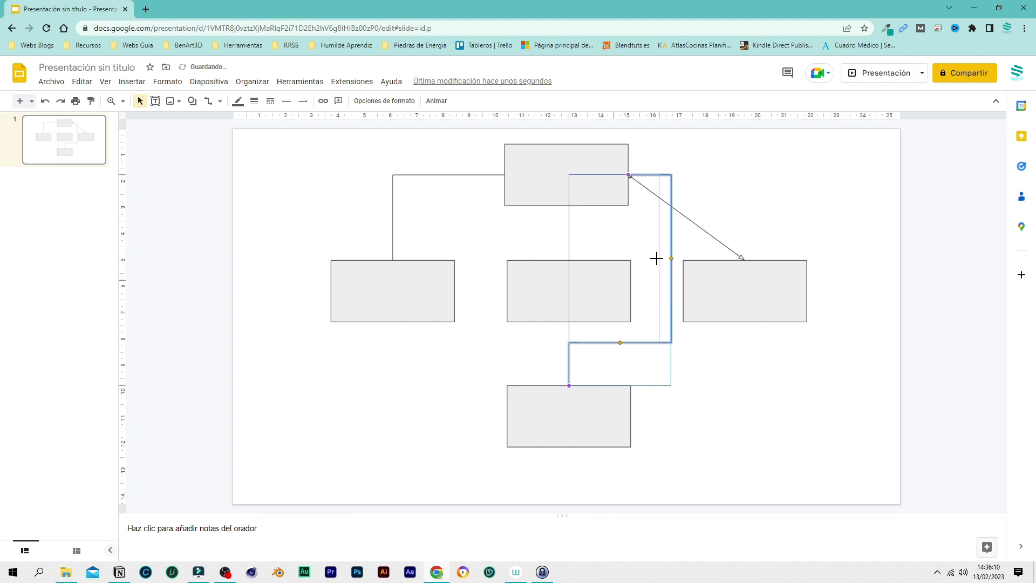
click(740, 388)
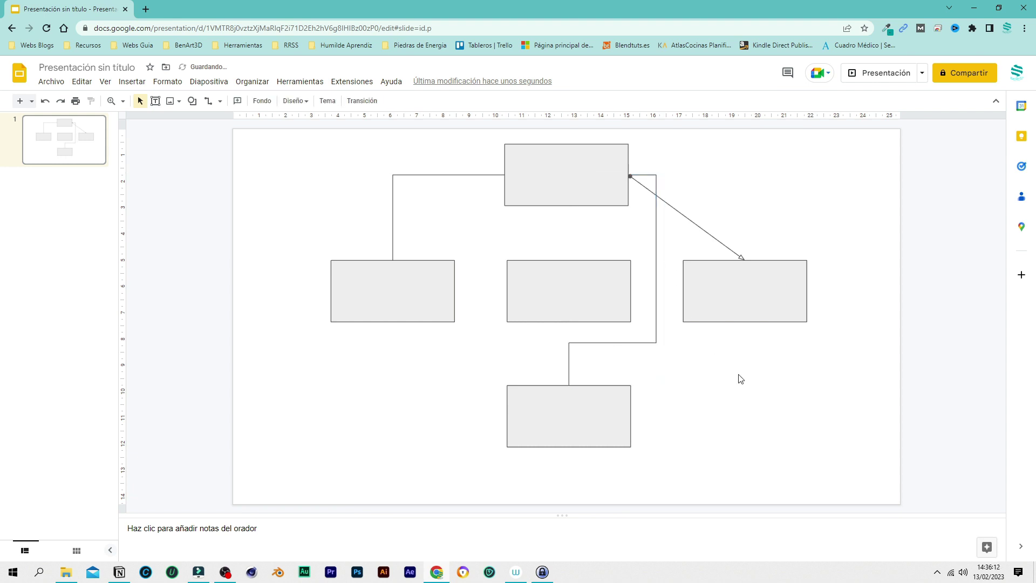
click(221, 102)
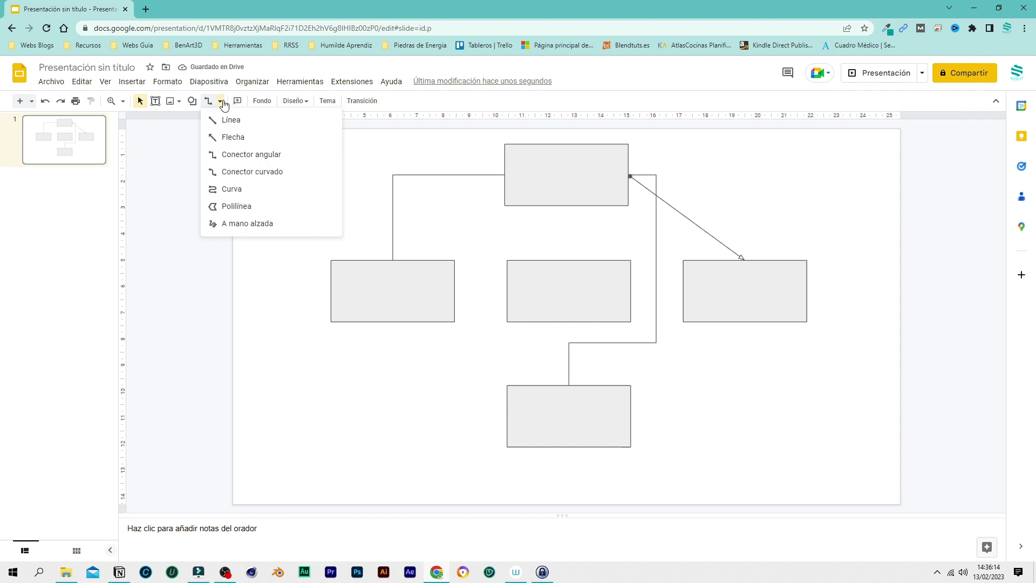
Draw a curved connector from the top box's left side to the left box and adjust its bulge
click(286, 174)
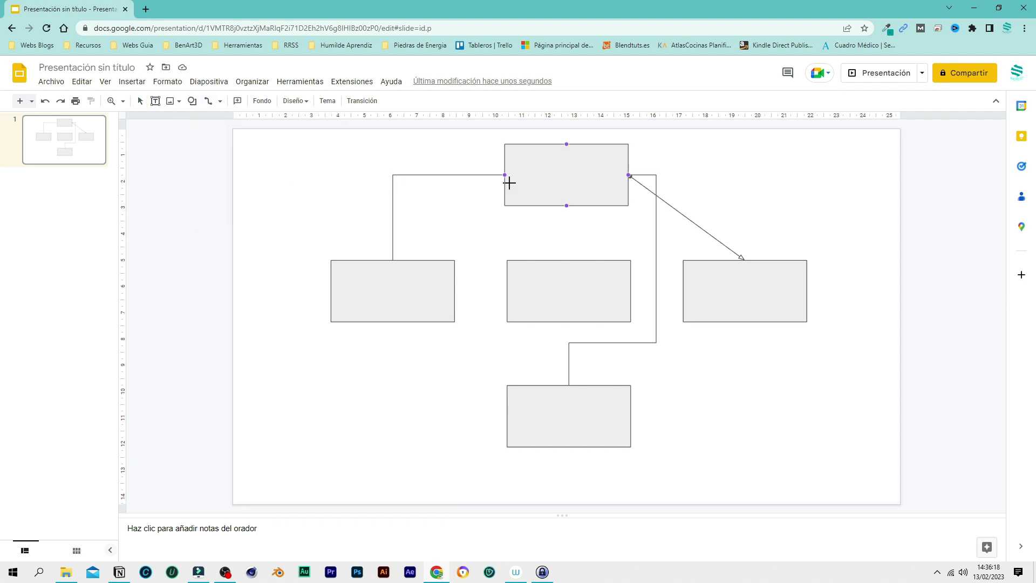
drag(502, 175, 455, 291)
drag(479, 232, 465, 189)
drag(463, 229, 493, 249)
key(ctrl+z)
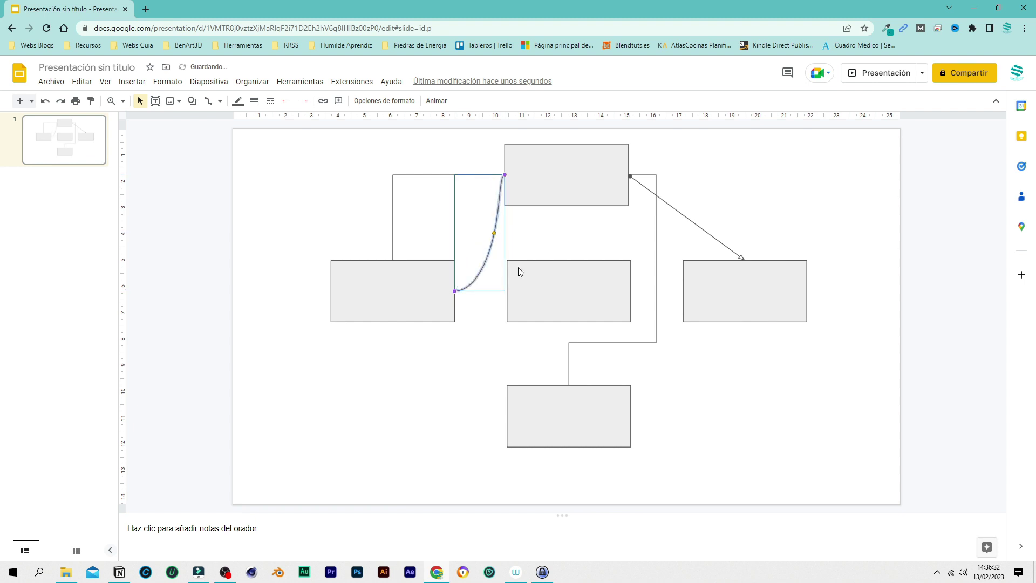
Draw a curved connector from the right box's bottom to the bottom box's right side
click(208, 101)
drag(745, 322, 631, 416)
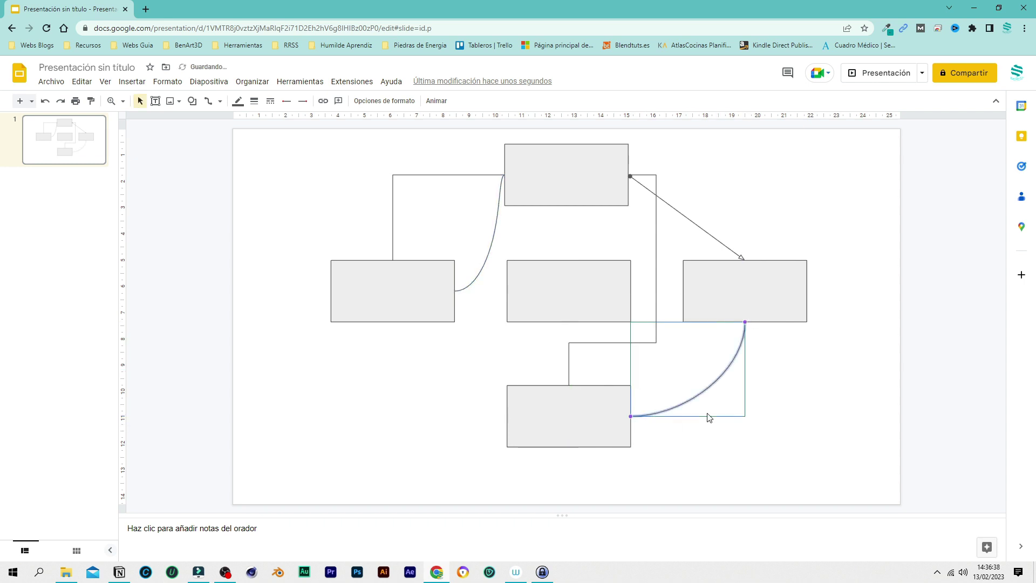
click(801, 379)
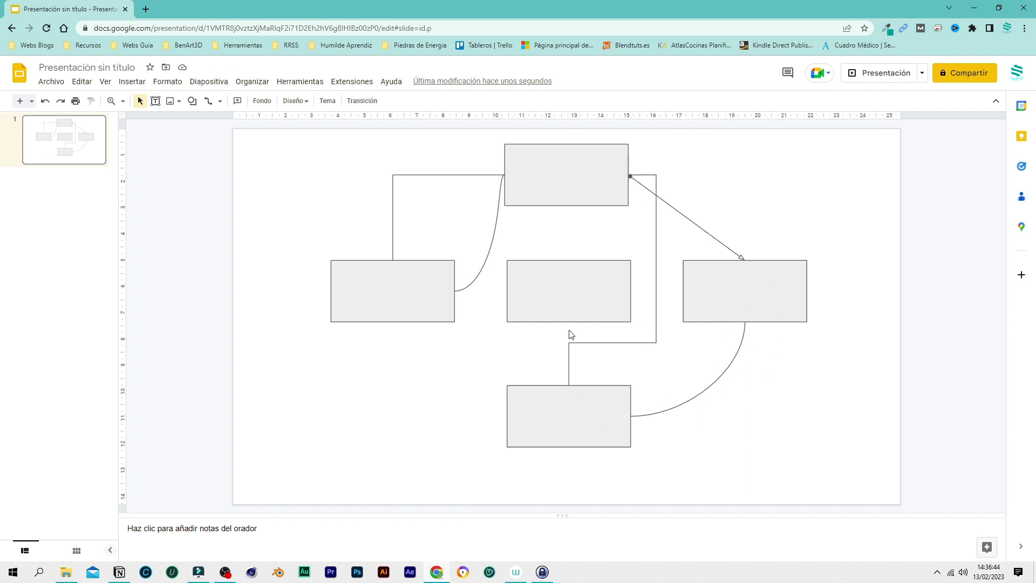
click(220, 101)
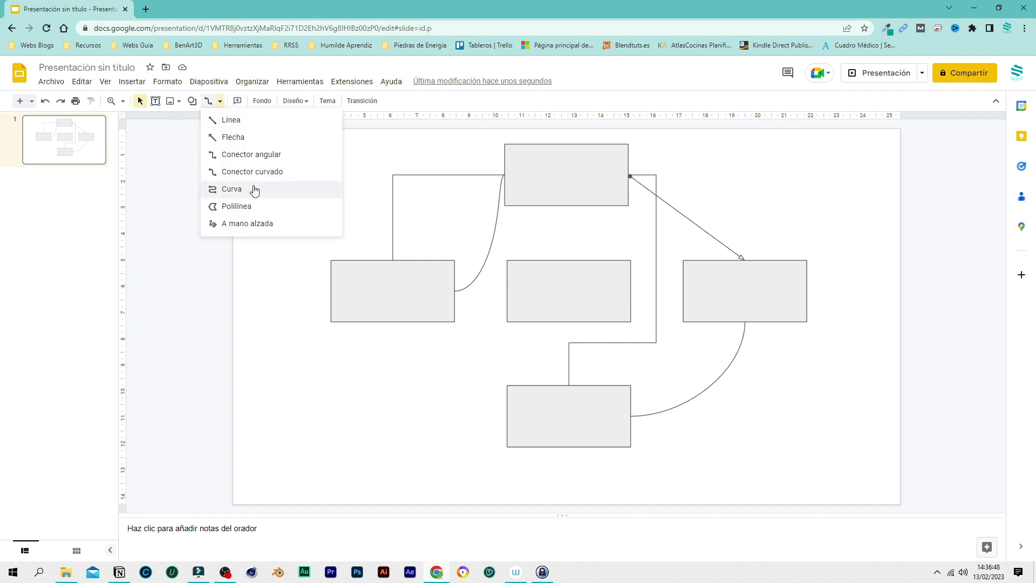
Draw a closed thin curve below the left box, then move and resize it to meet the bottom box
click(254, 190)
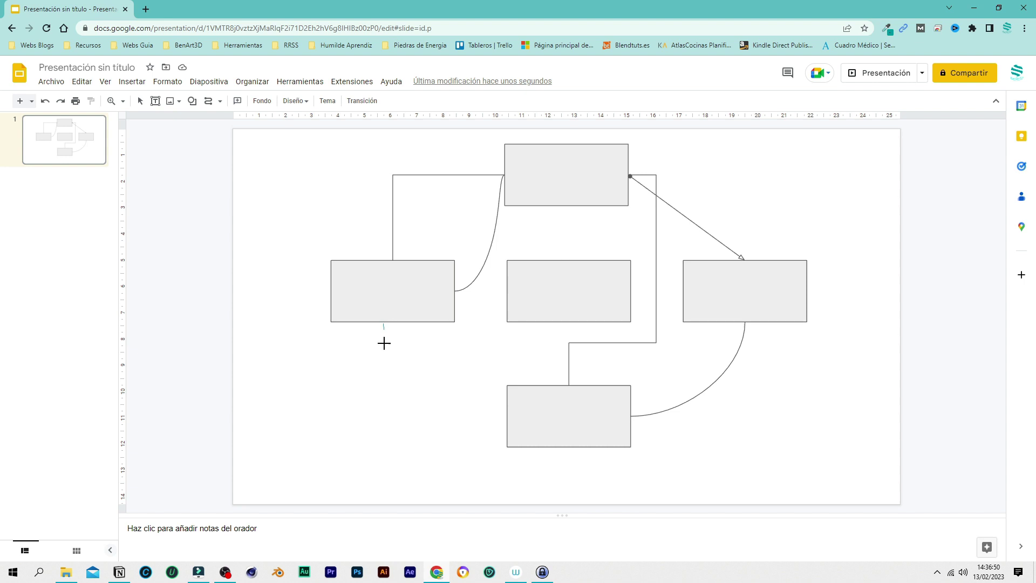
click(509, 424)
click(571, 448)
click(386, 322)
drag(472, 392, 456, 412)
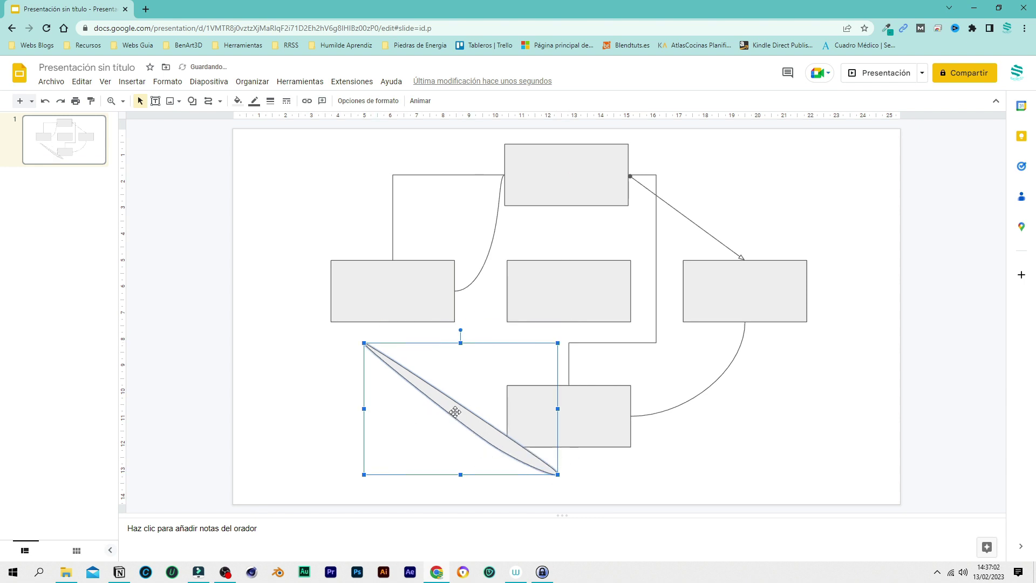
drag(558, 474, 506, 418)
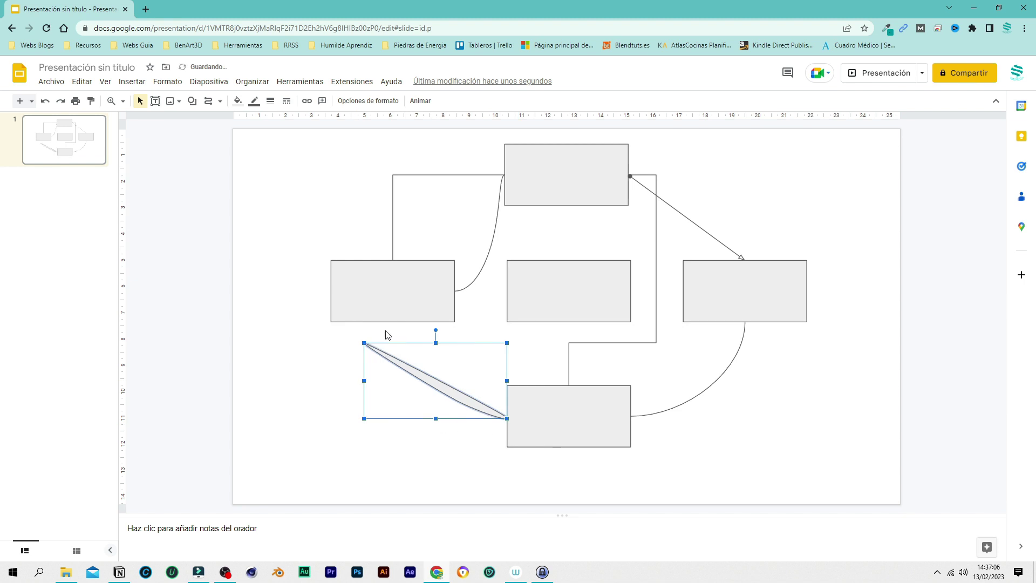
click(220, 101)
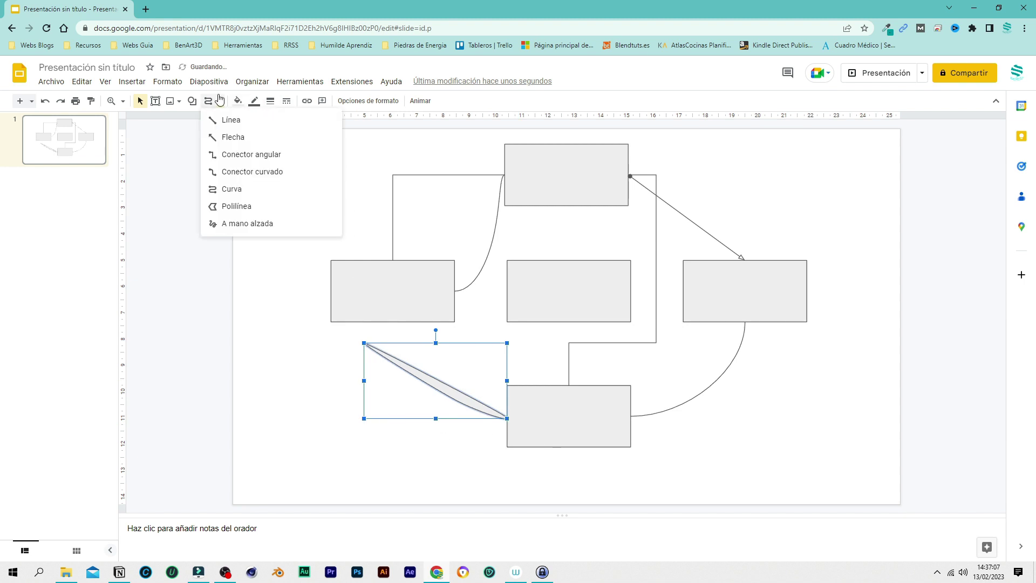
Draw a closed polyline triangle at the lower right, then make it shorter and lower
click(261, 208)
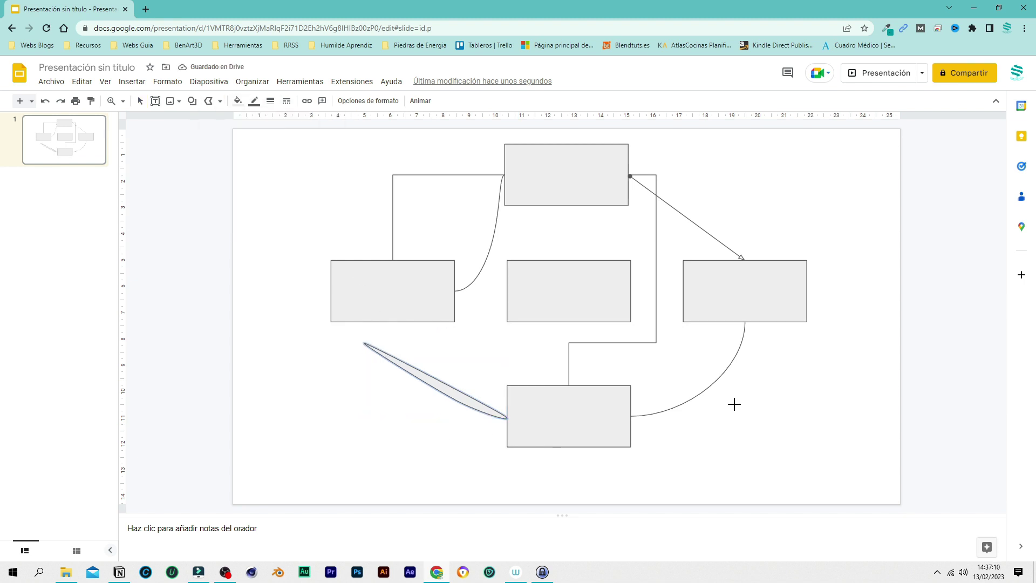
click(733, 415)
click(834, 349)
click(880, 442)
click(736, 415)
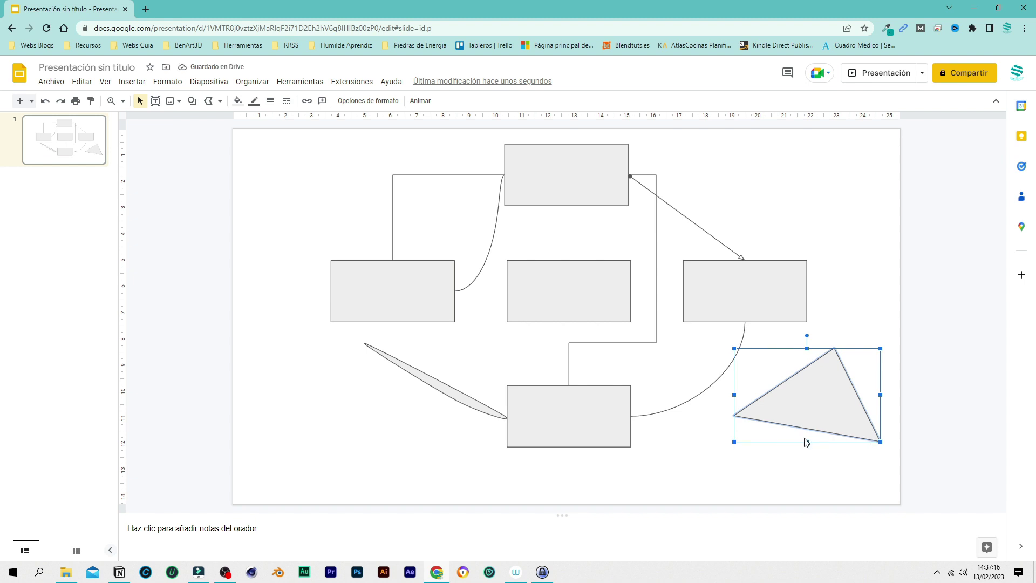
drag(808, 443, 810, 412)
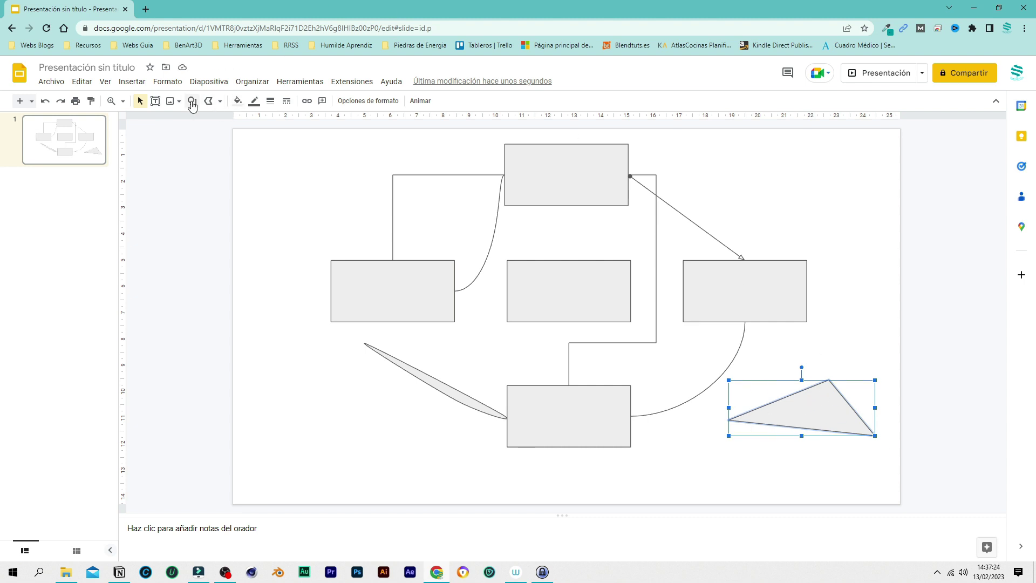
Draw a freehand squiggle across the lower left, ending at the bottom box's edge
click(220, 101)
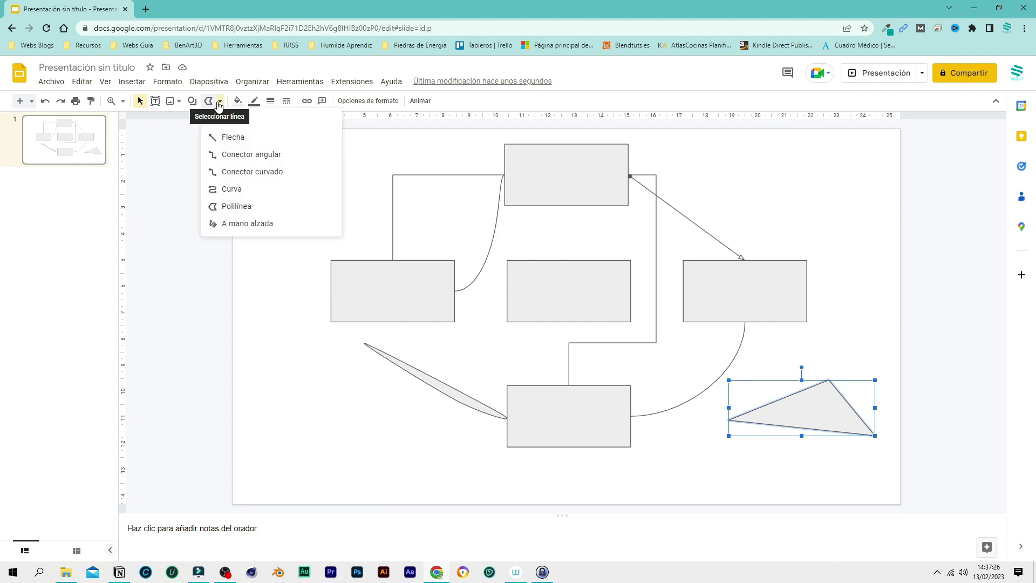
click(250, 224)
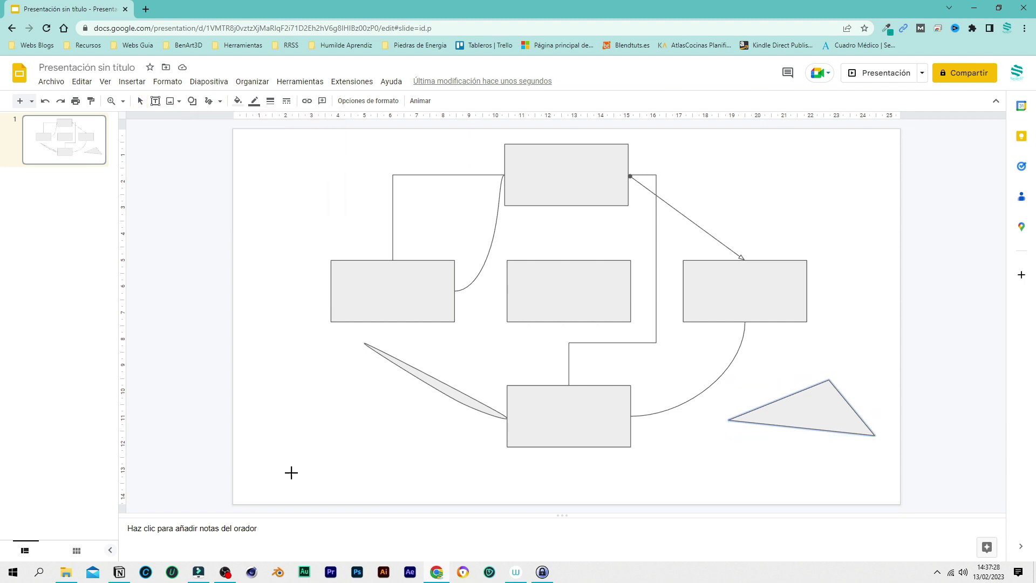
drag(274, 459, 474, 481)
drag(508, 434, 508, 434)
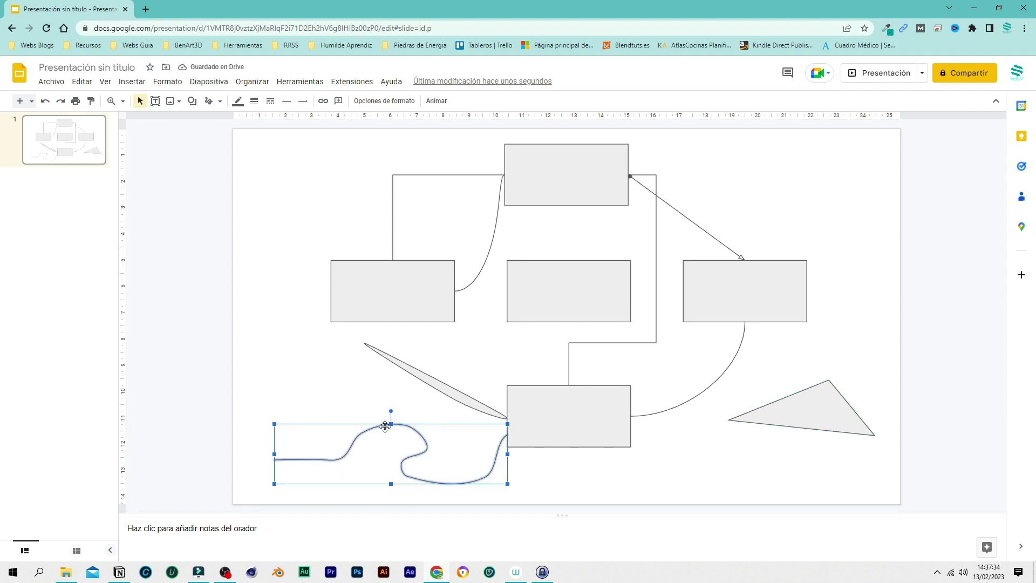
Delete the squiggle, spike shape, curved line, left elbow connector, diagonal arrow and triangle
key(Delete)
drag(440, 363, 421, 417)
key(Delete)
click(491, 235)
key(Delete)
click(691, 220)
key(Delete)
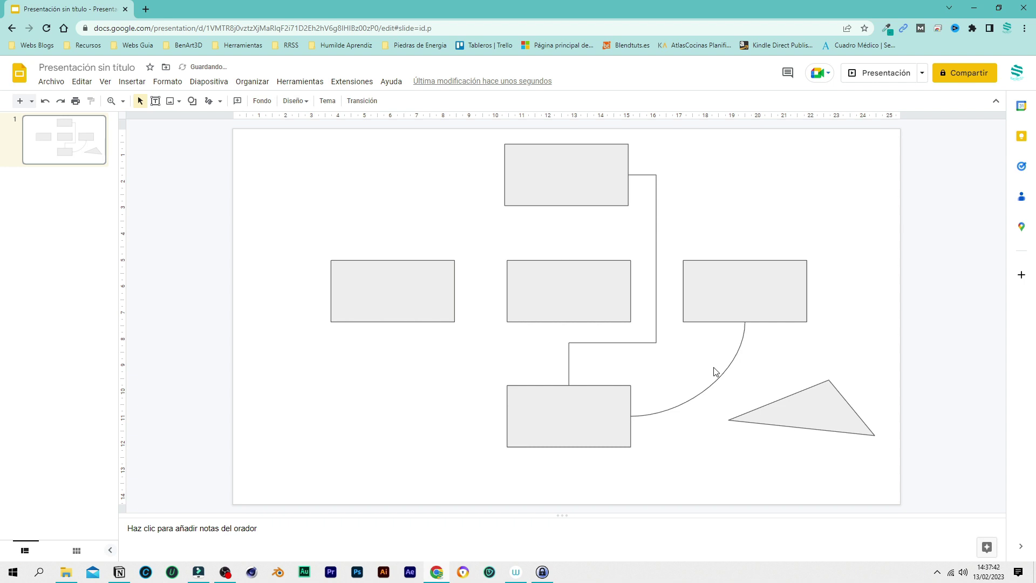
click(803, 408)
key(Delete)
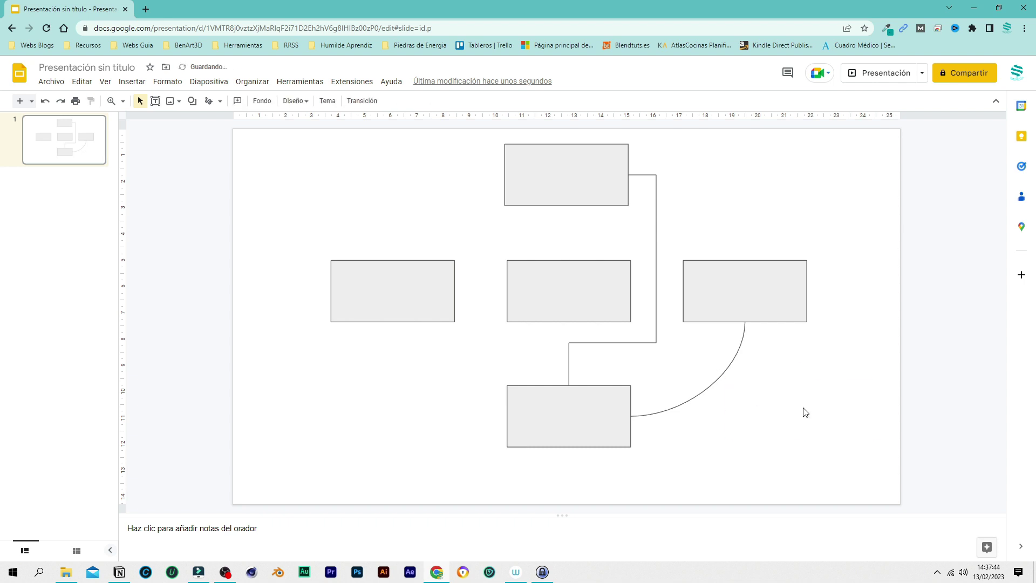
Colour the remaining elbow connector teal
click(656, 182)
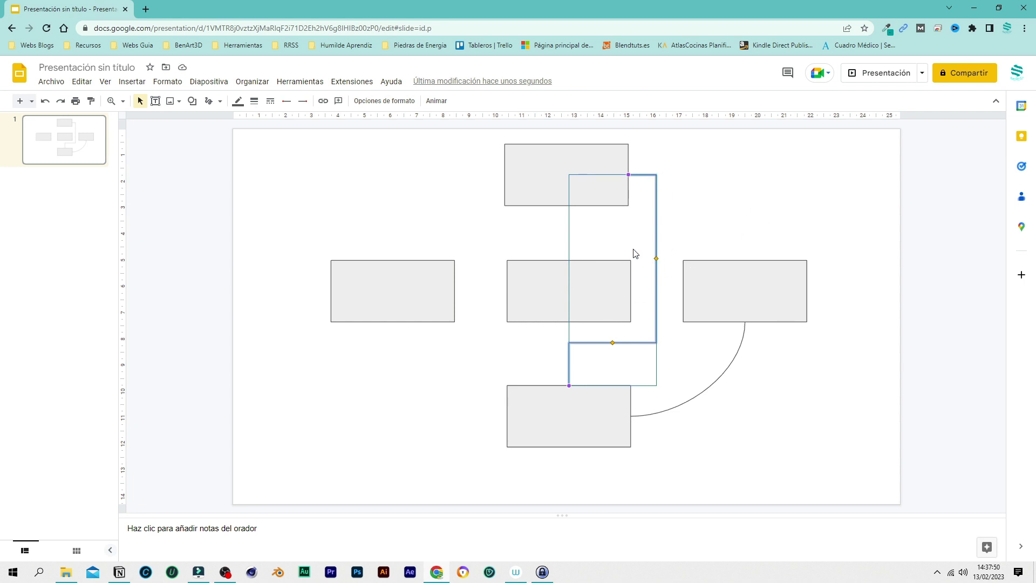
click(238, 101)
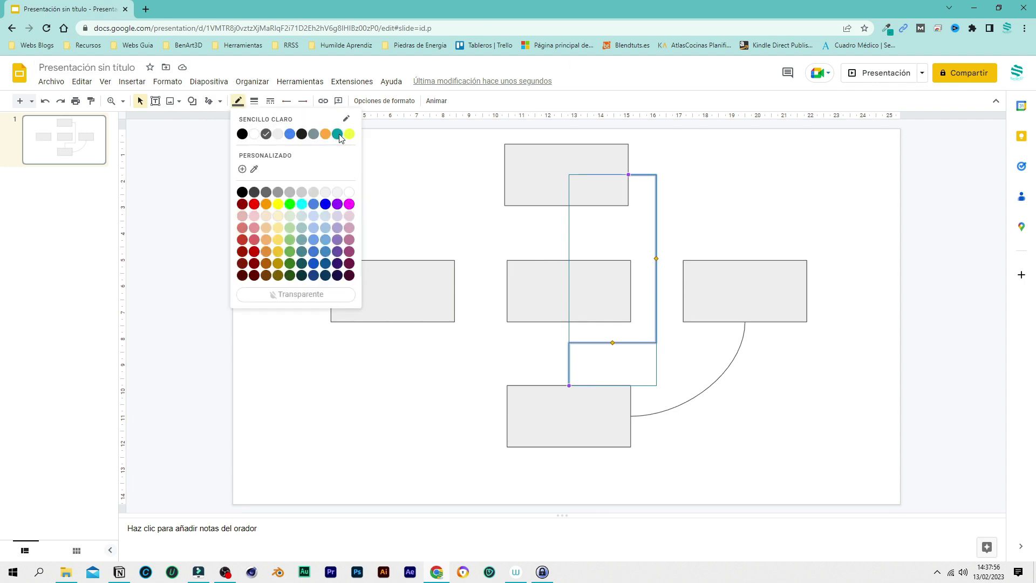
click(338, 134)
click(727, 206)
Try 16 px thickness and a dotted dash on the connector, then restore a solid line
click(657, 232)
click(254, 101)
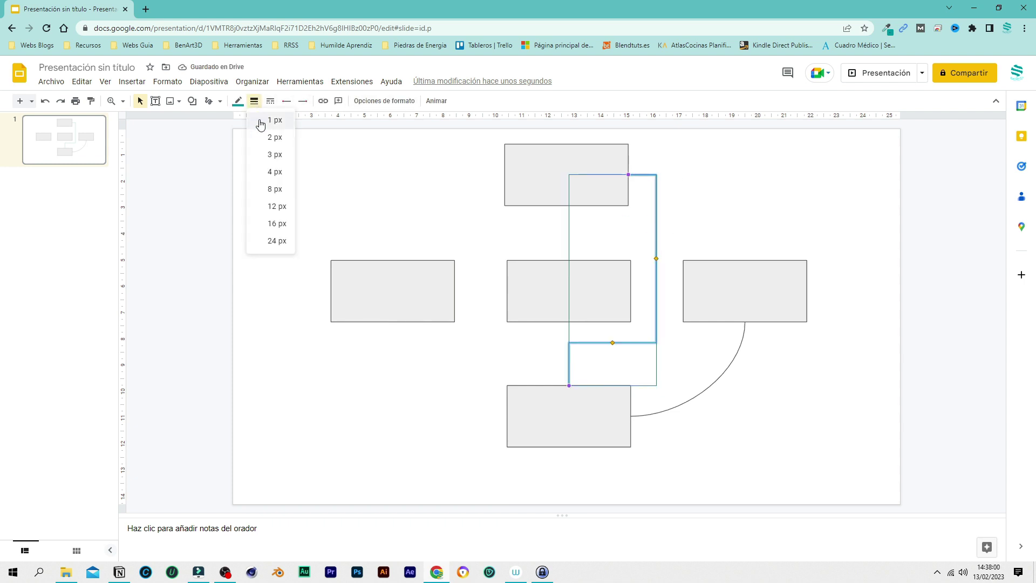
click(275, 223)
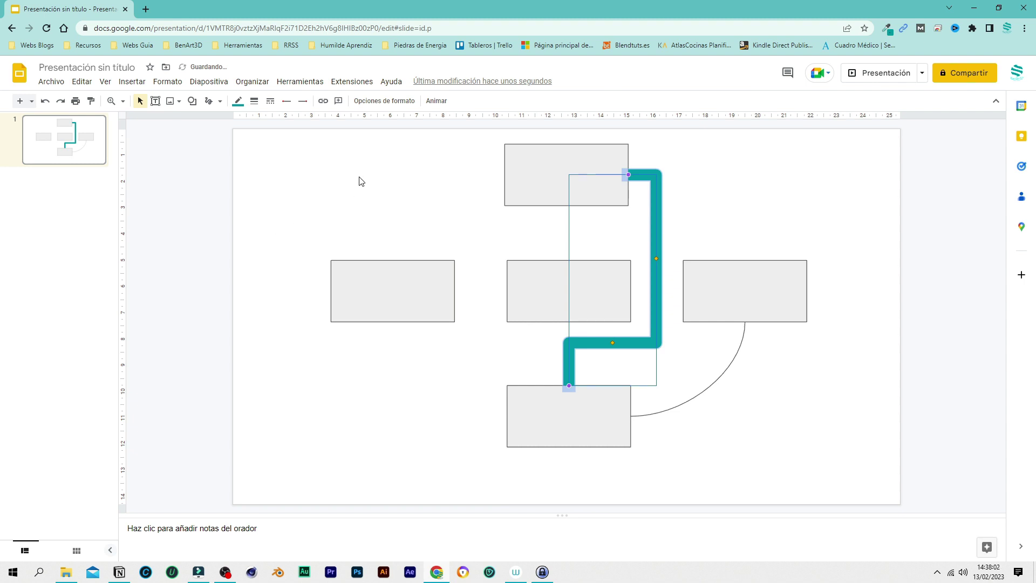
click(270, 107)
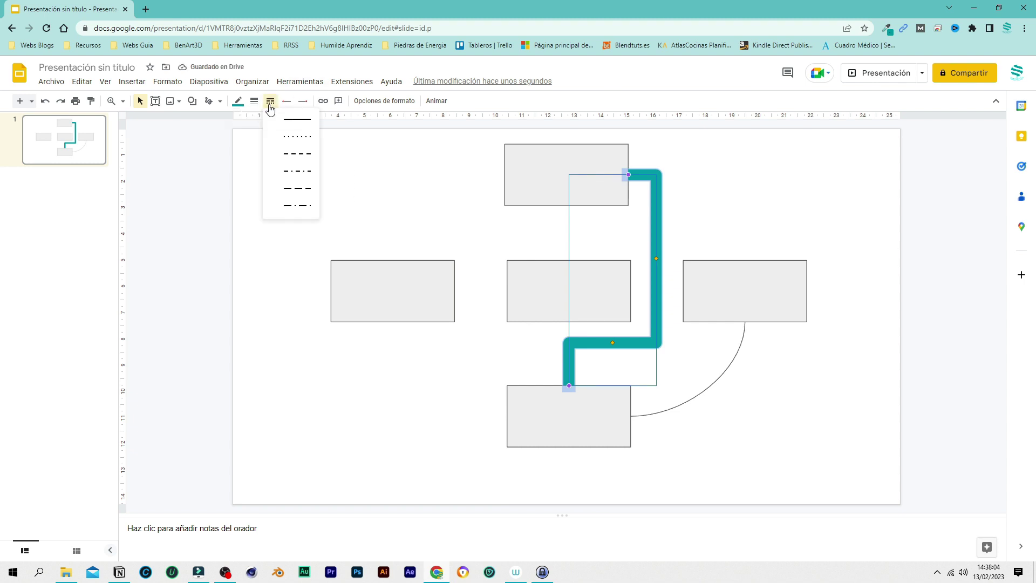
click(294, 137)
click(254, 101)
click(274, 105)
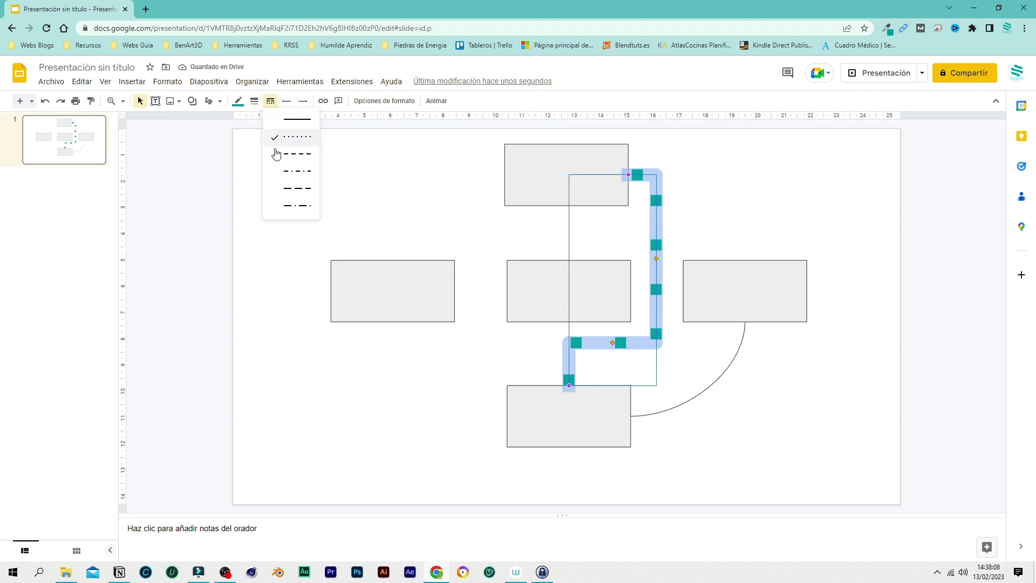
click(296, 119)
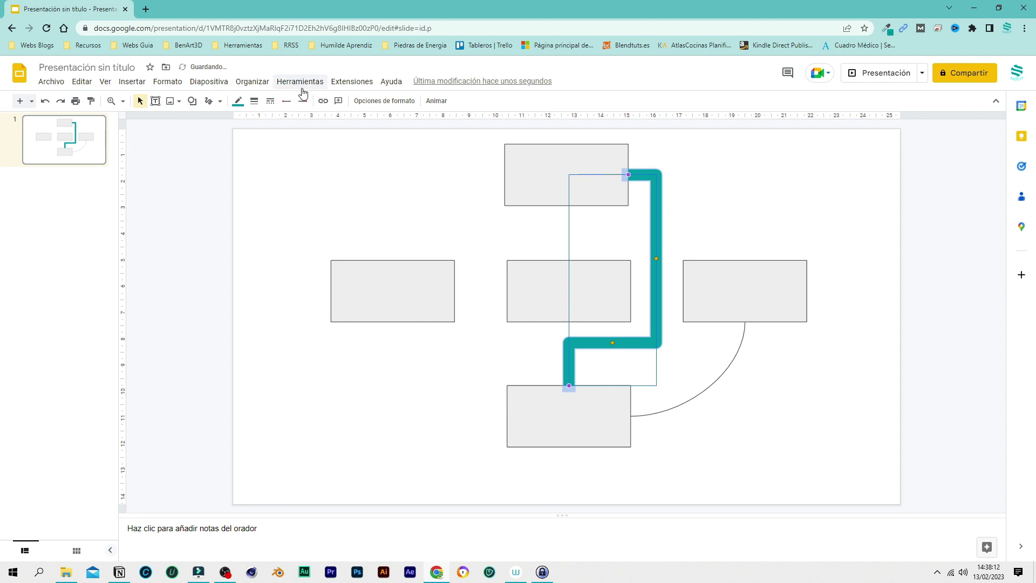
Give the connector a large round start, a top-end arrowhead, and thin weight again
click(287, 102)
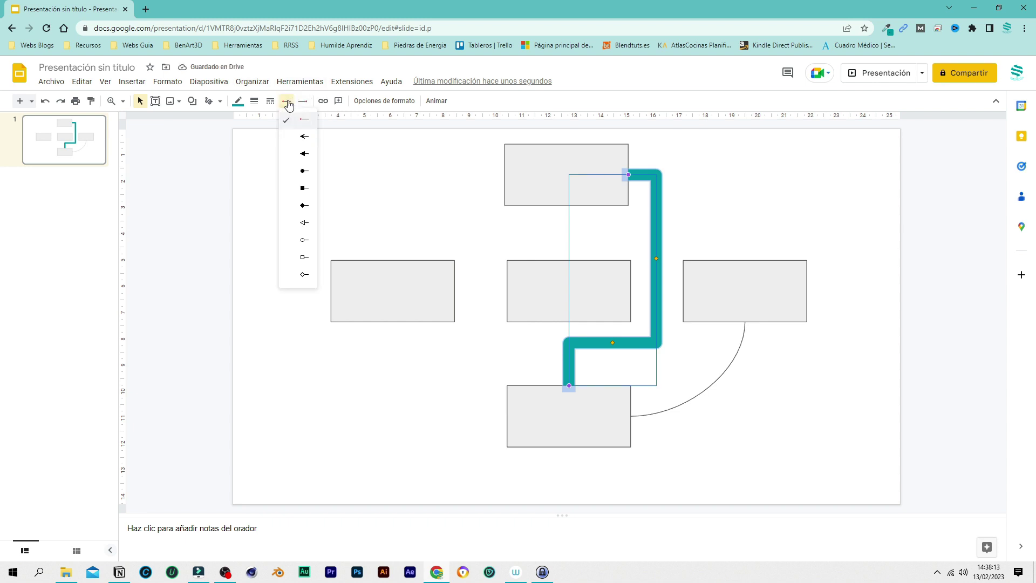
click(306, 171)
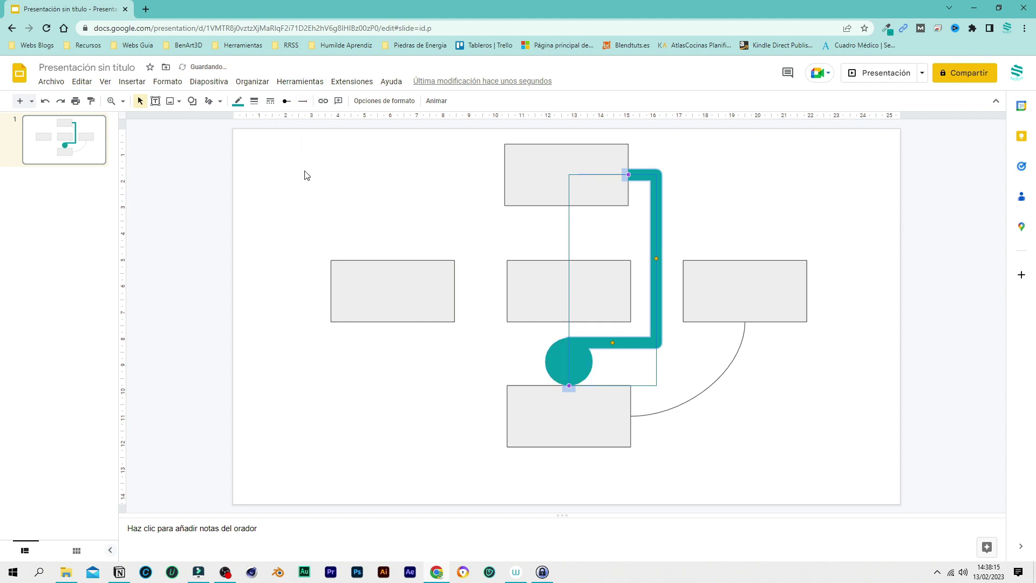
click(303, 100)
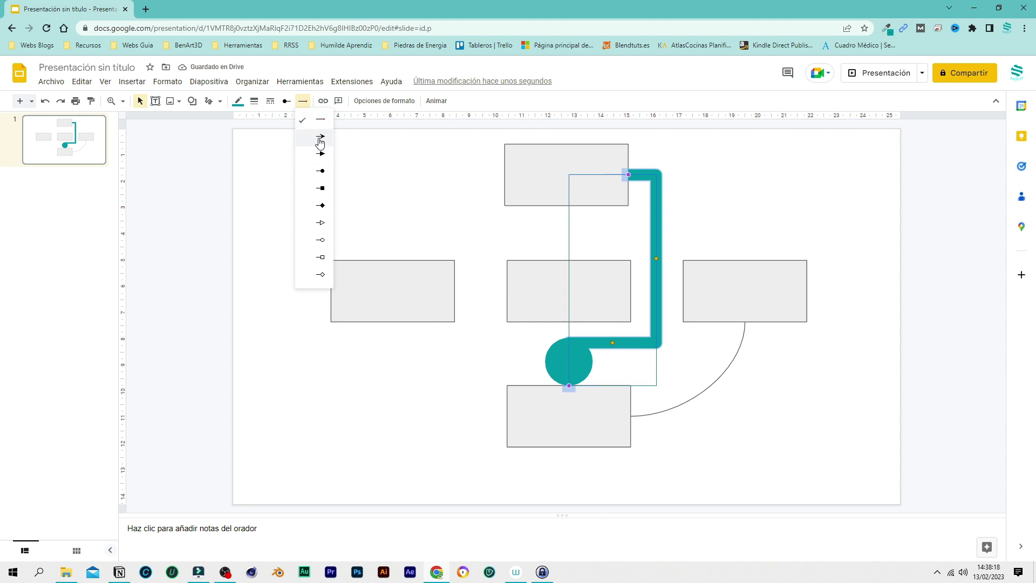
click(320, 138)
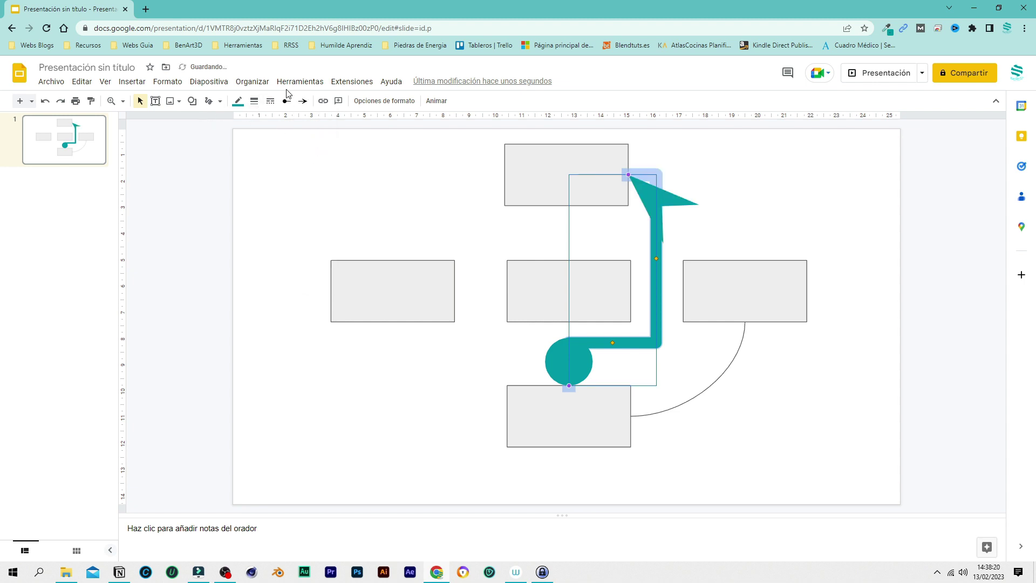
click(254, 101)
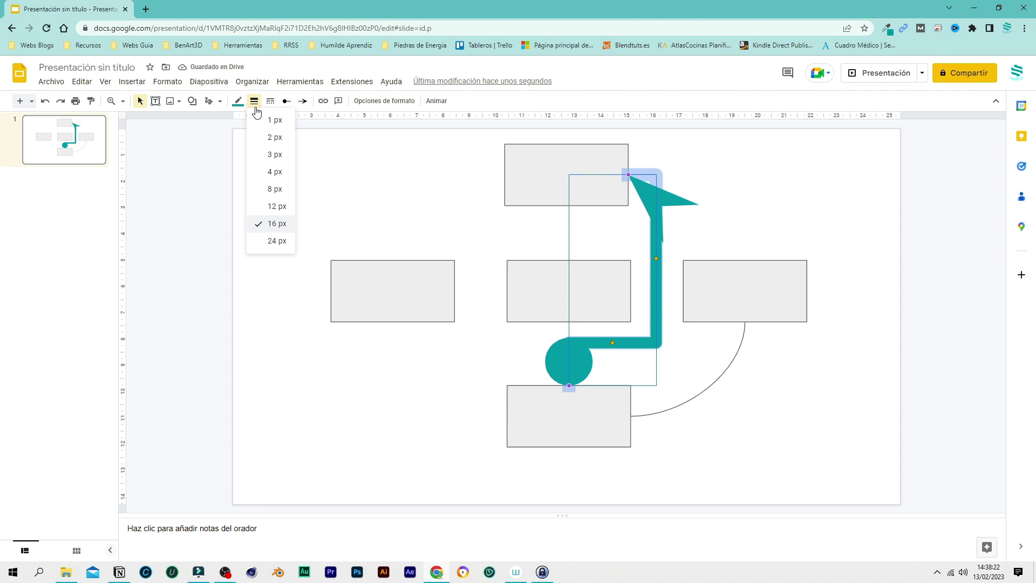
click(272, 139)
click(724, 188)
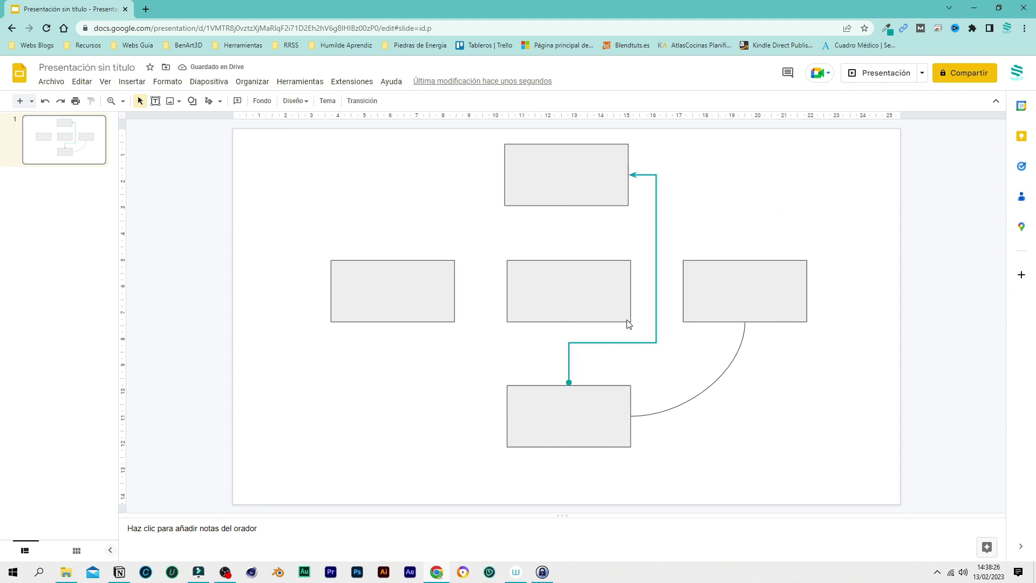
Reselect the teal connector and check its colour and line-start menus without changes
click(590, 342)
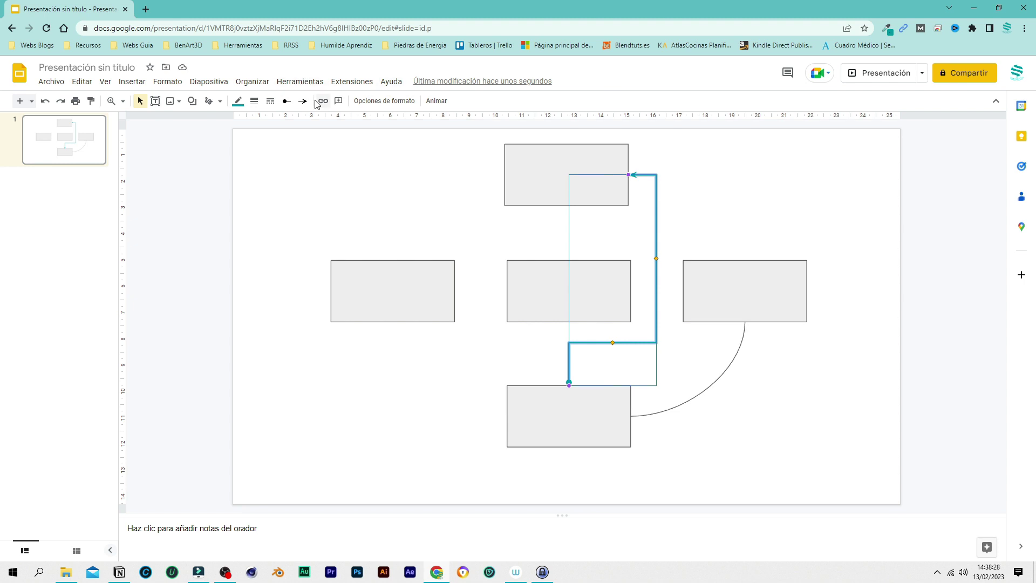
click(240, 102)
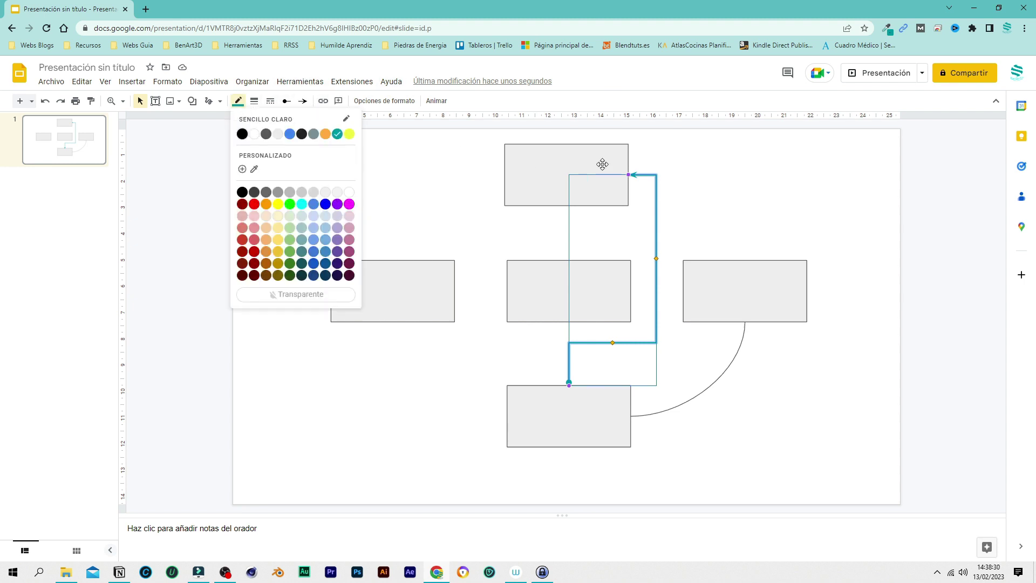
click(430, 156)
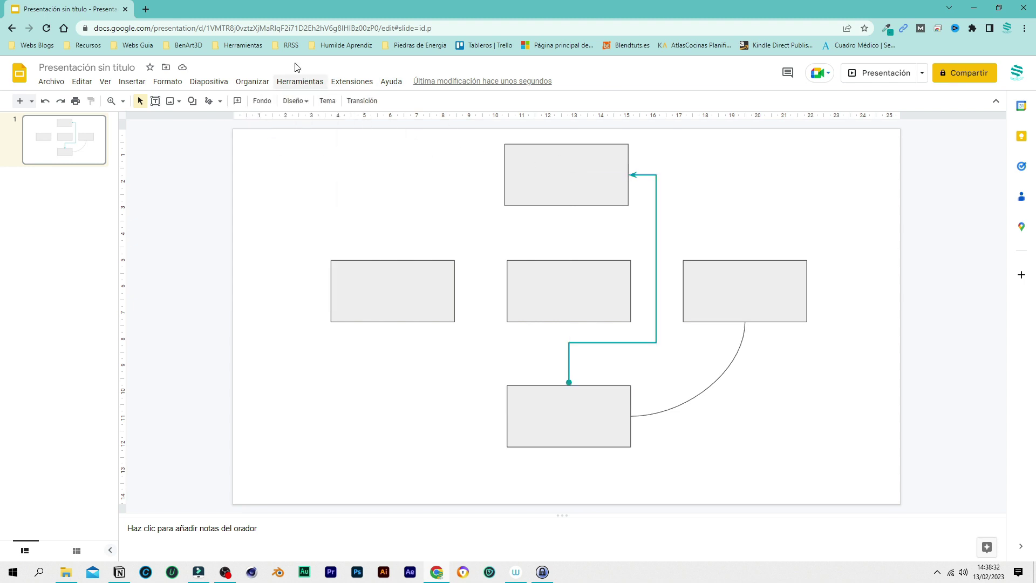
click(289, 102)
click(286, 103)
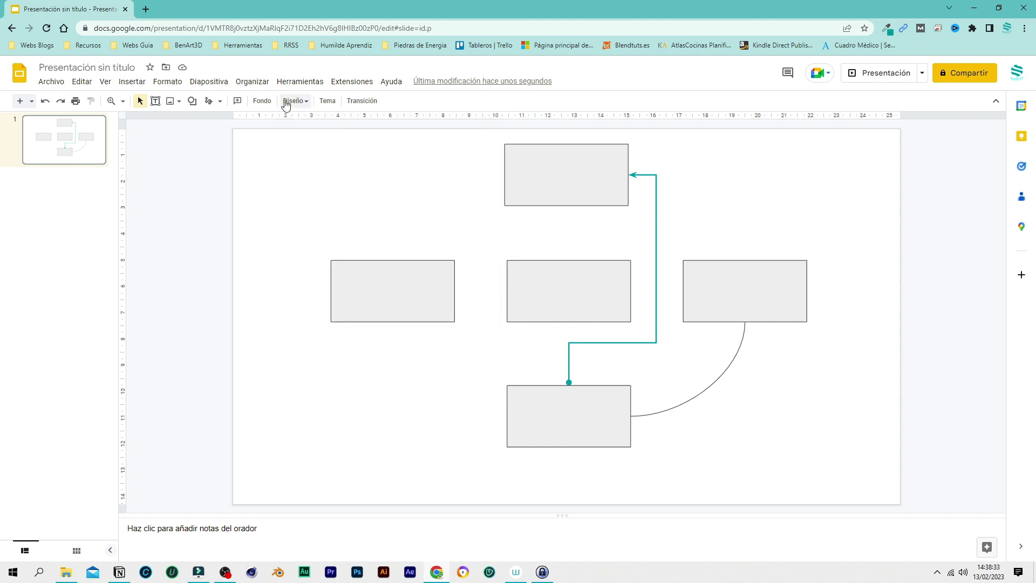
Draw a short test straight line, delete it, and reselect the teal elbow connector
click(219, 101)
click(225, 124)
click(737, 193)
key(Delete)
click(658, 187)
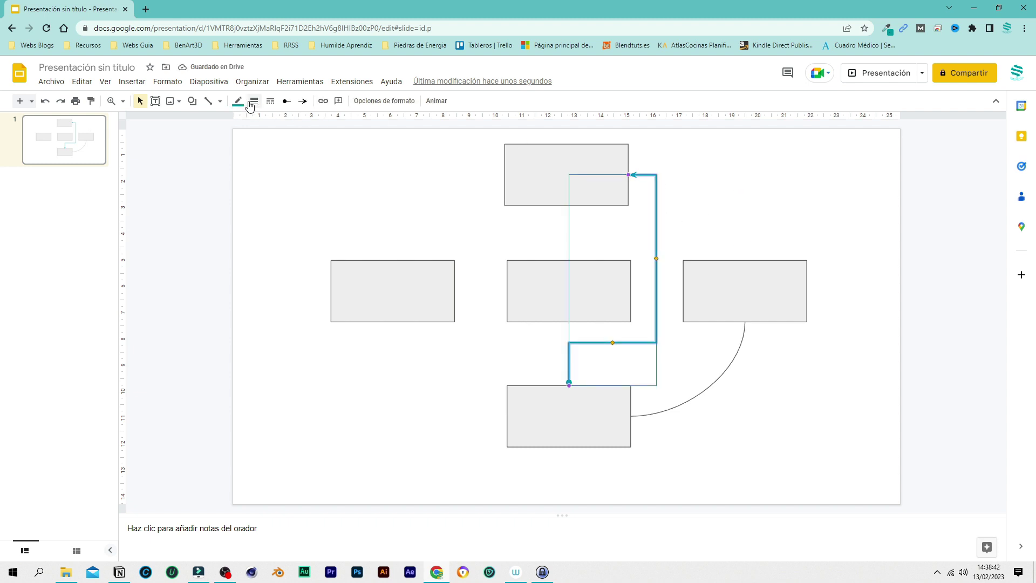
Draw an arrow from the top rectangle's left side to the left rectangle
click(219, 102)
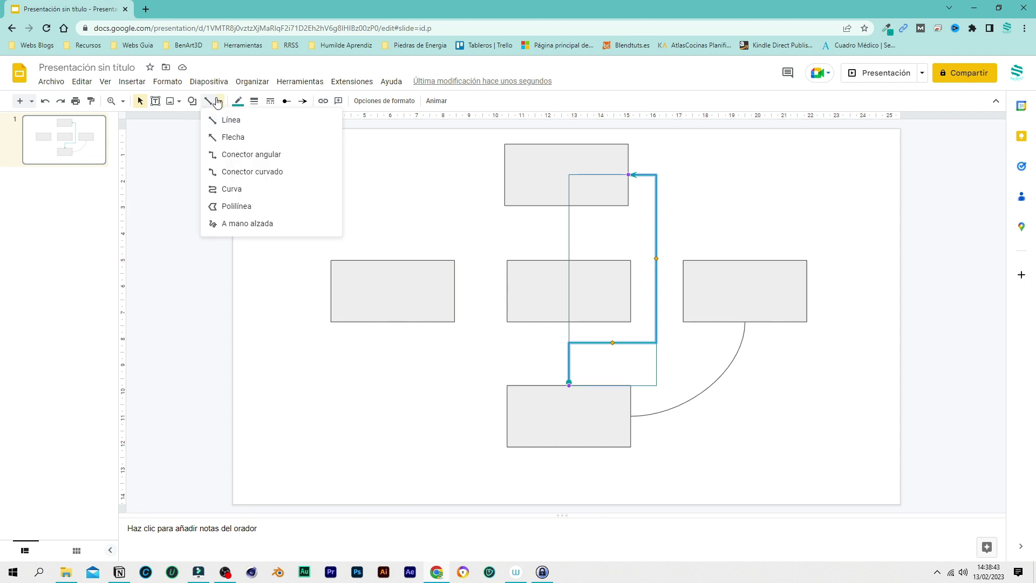
click(233, 137)
drag(505, 173, 419, 264)
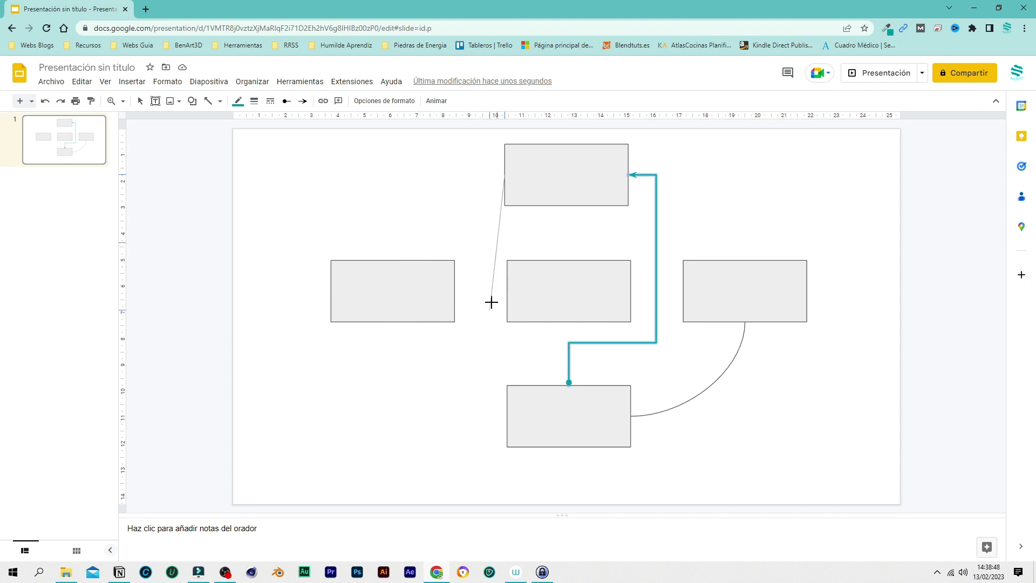
drag(418, 264, 455, 291)
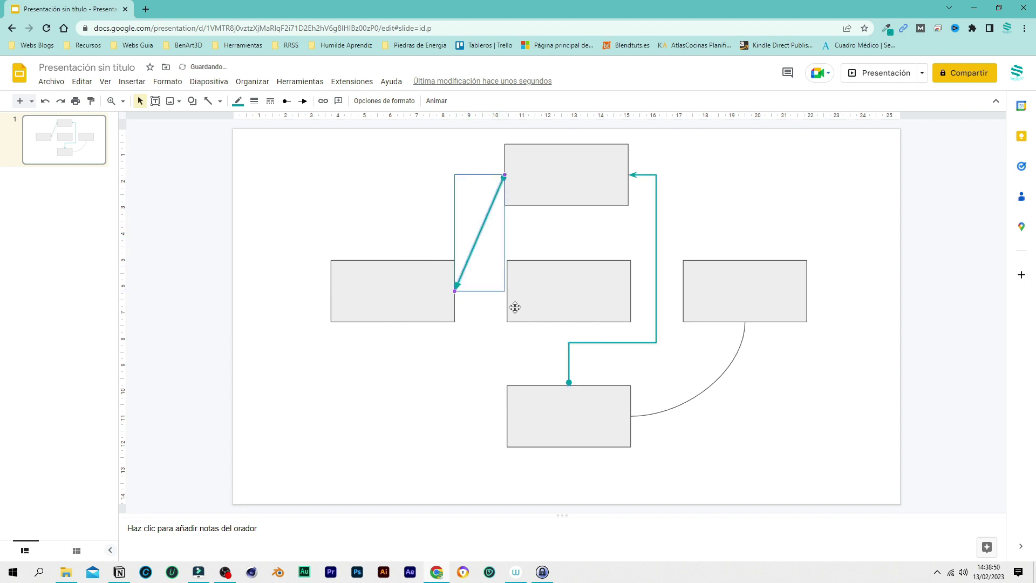
Make the new line red with no start decoration and a circle at its end
click(238, 100)
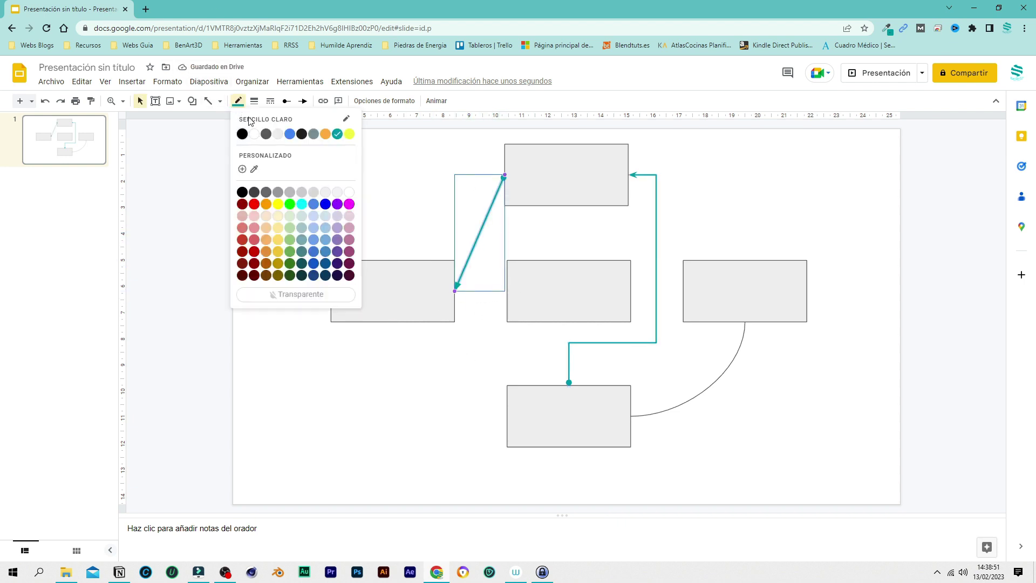
click(254, 204)
click(287, 101)
click(311, 123)
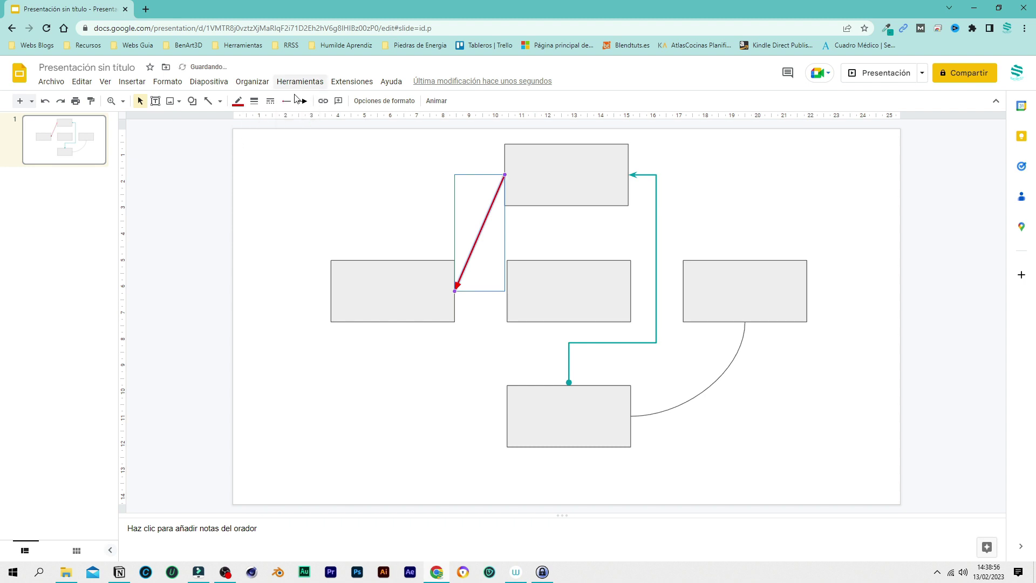
click(302, 101)
click(318, 240)
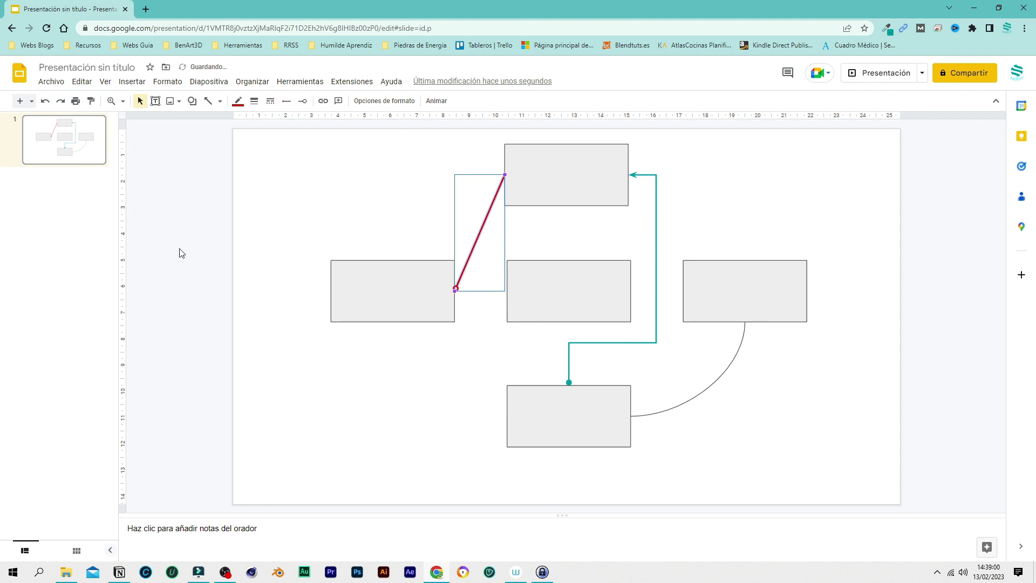
Add a drop shadow to the red line with greater distance and minimum blur radius
click(384, 101)
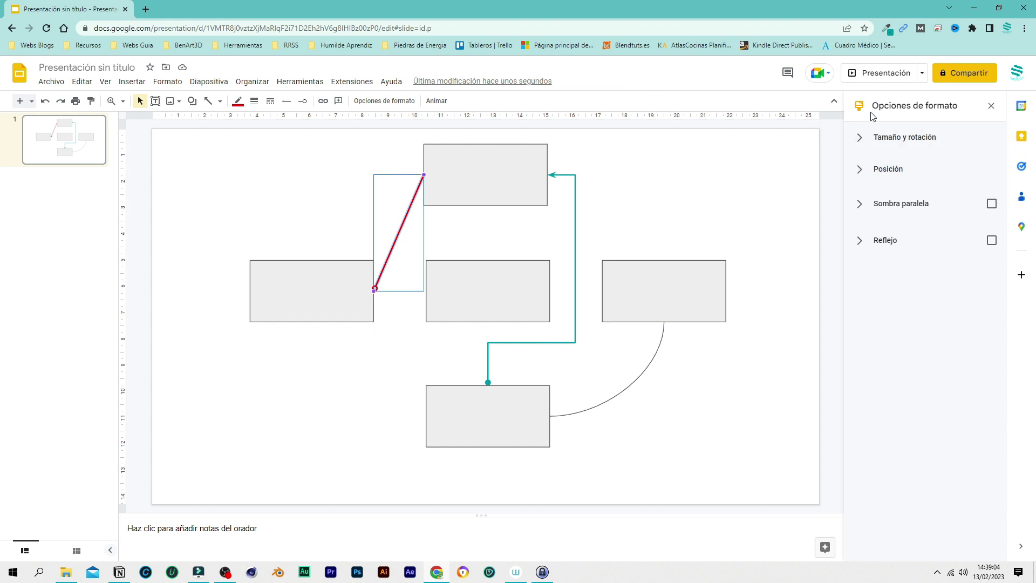
click(859, 144)
click(860, 141)
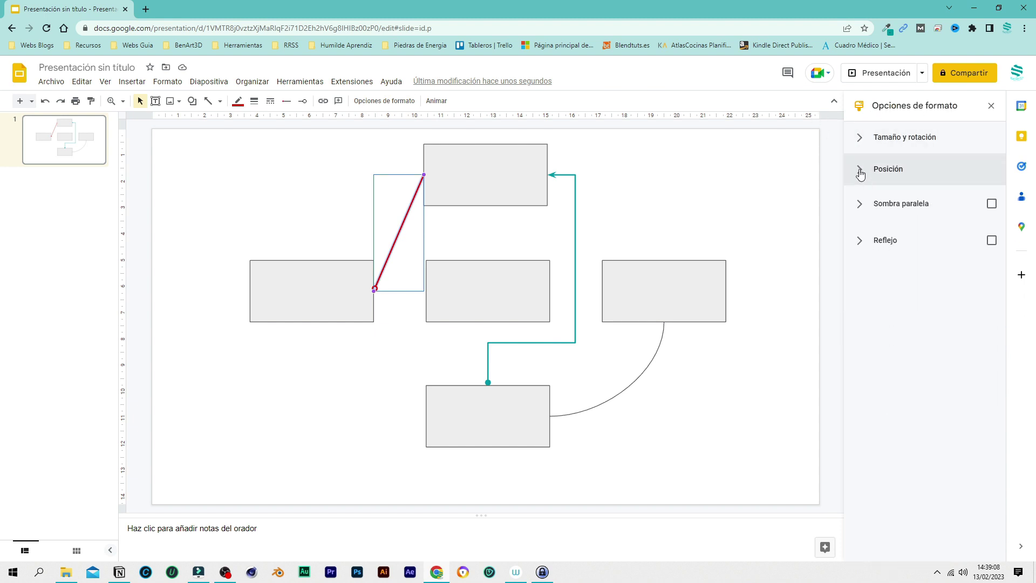
click(992, 204)
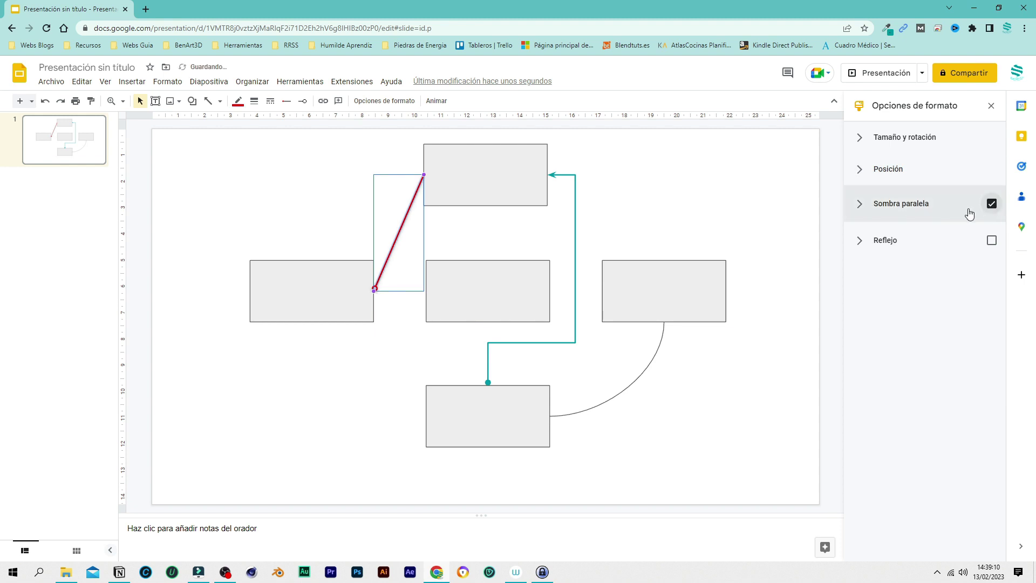
click(860, 208)
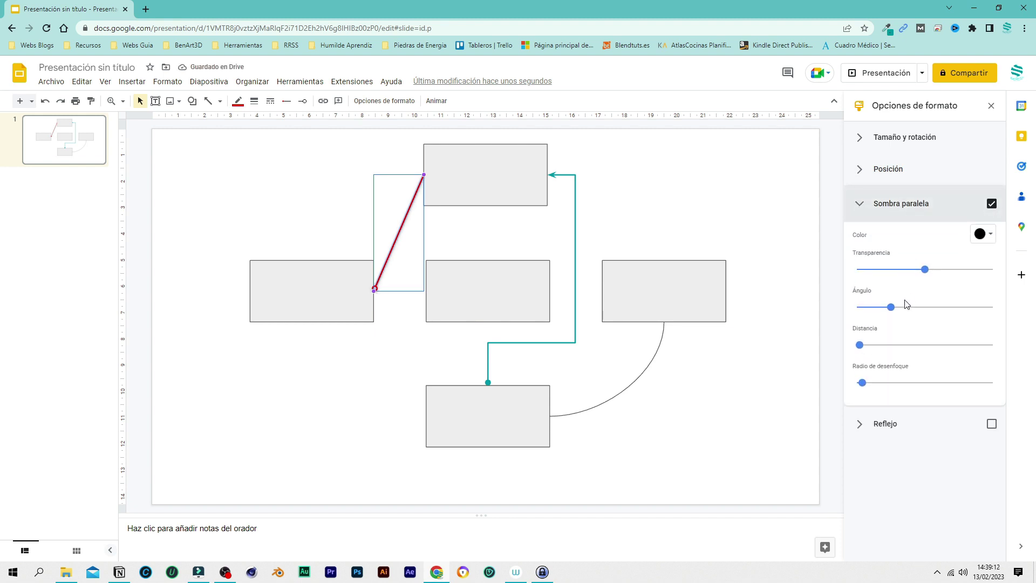
drag(860, 345, 886, 346)
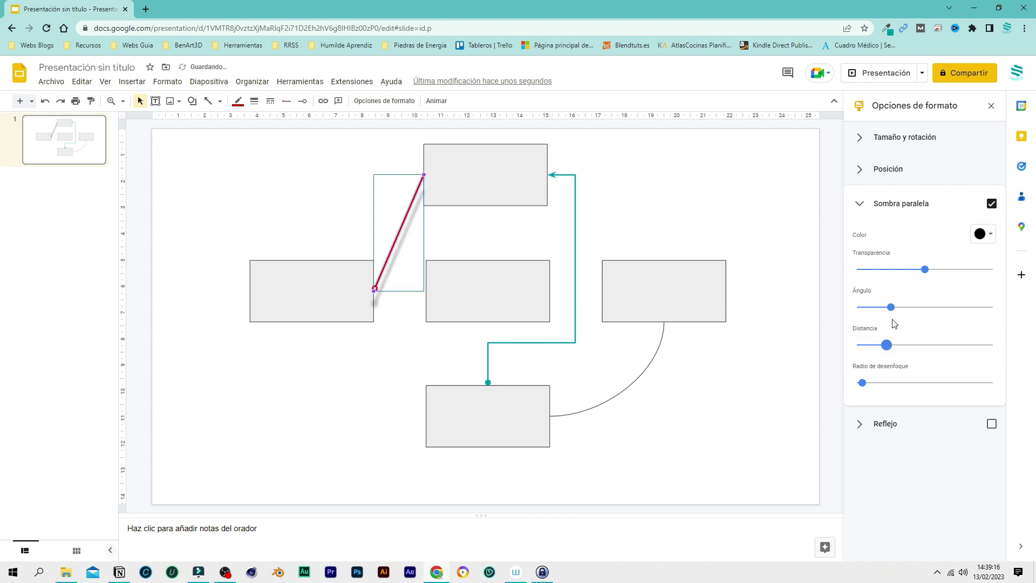
drag(862, 384, 868, 384)
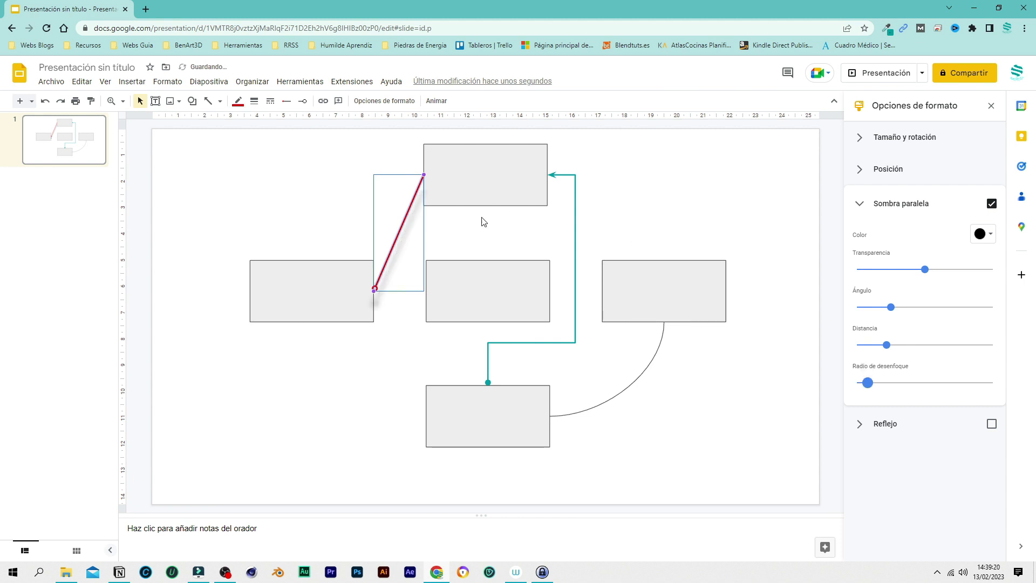
click(861, 205)
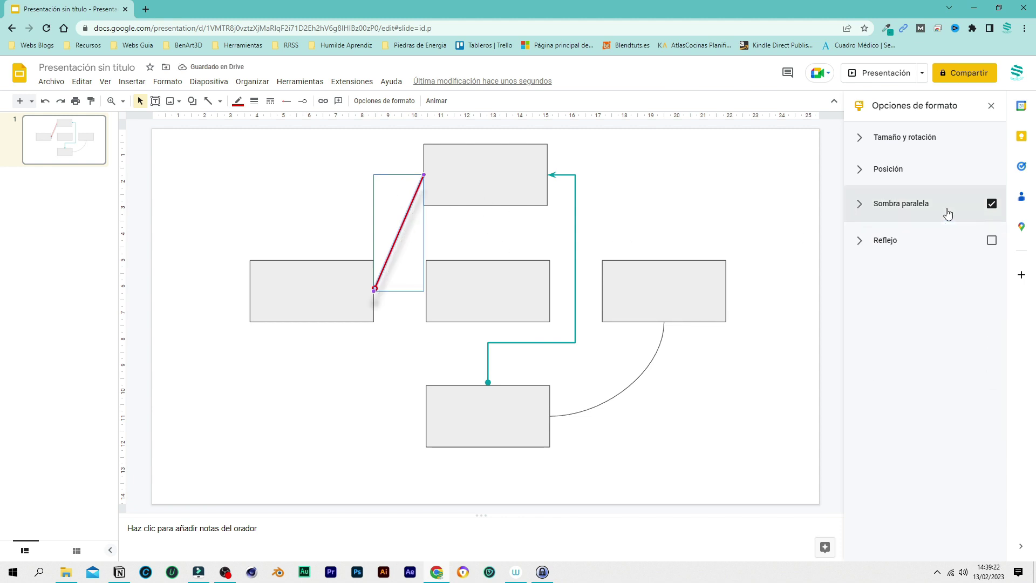
Replace the red line's shadow with a reflection, adjusting its distance, transparency and length
click(991, 204)
click(991, 240)
click(859, 241)
mouse_move(862, 321)
mouse_down()
mouse_move(877, 321)
mouse_move(845, 322)
mouse_up()
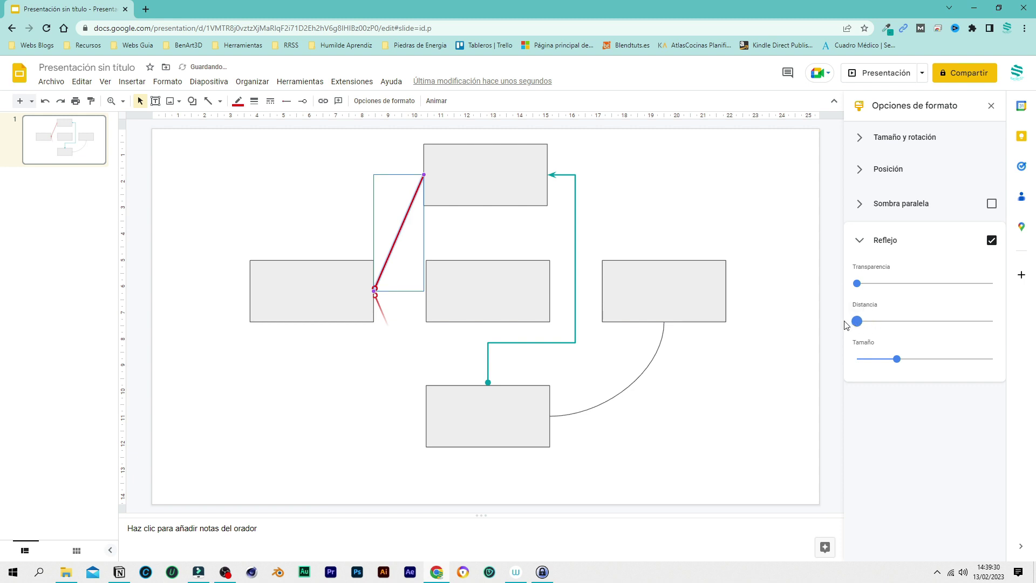
drag(858, 284, 873, 284)
drag(897, 360, 993, 360)
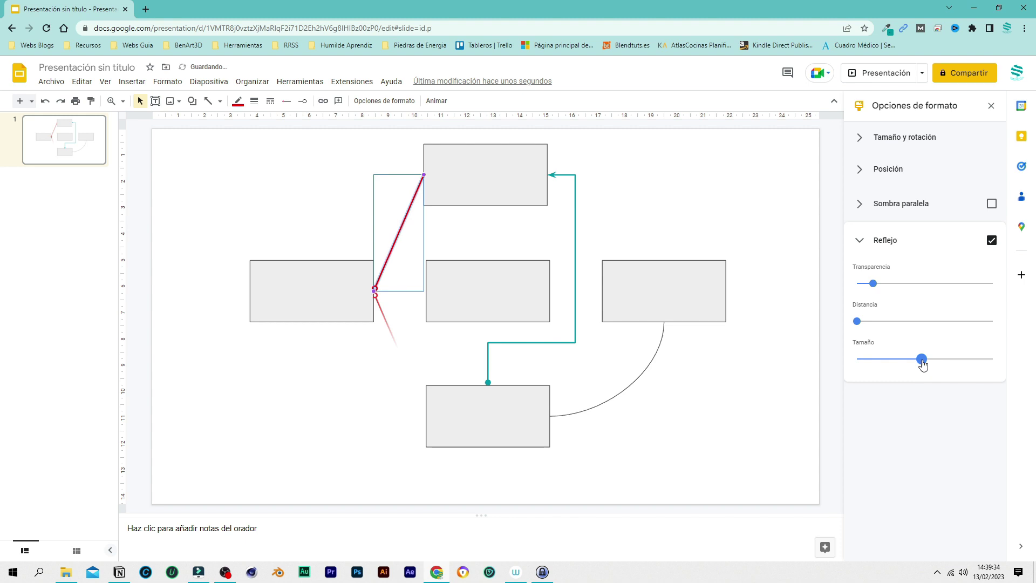
drag(992, 360, 866, 360)
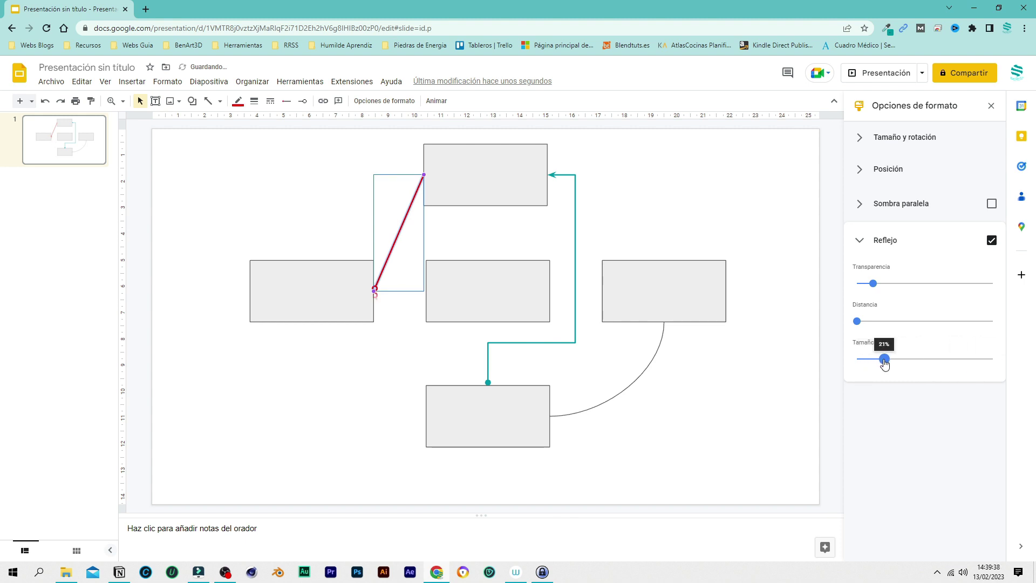
Select the red line and delete it
click(768, 366)
drag(389, 194, 389, 347)
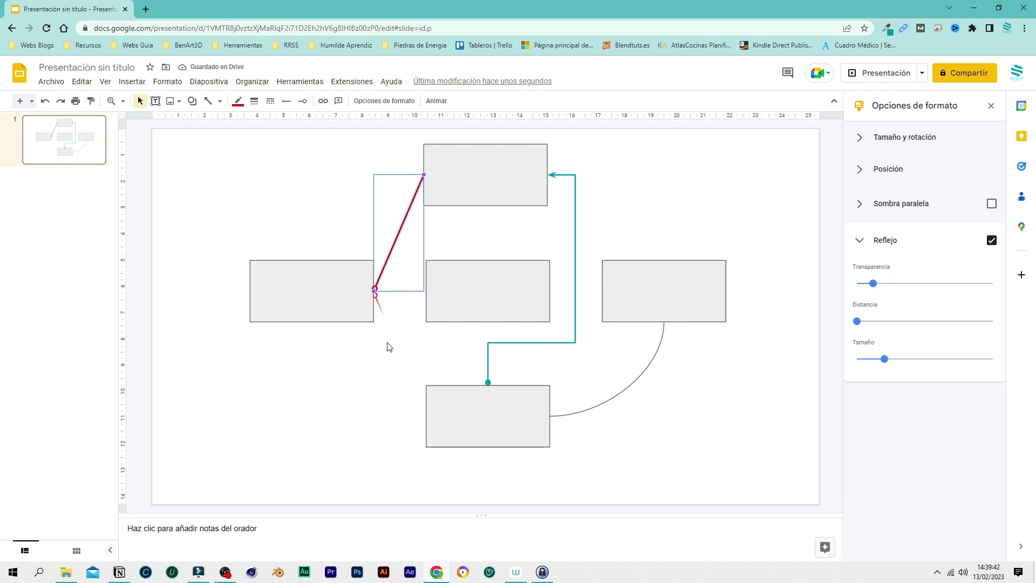
key(Delete)
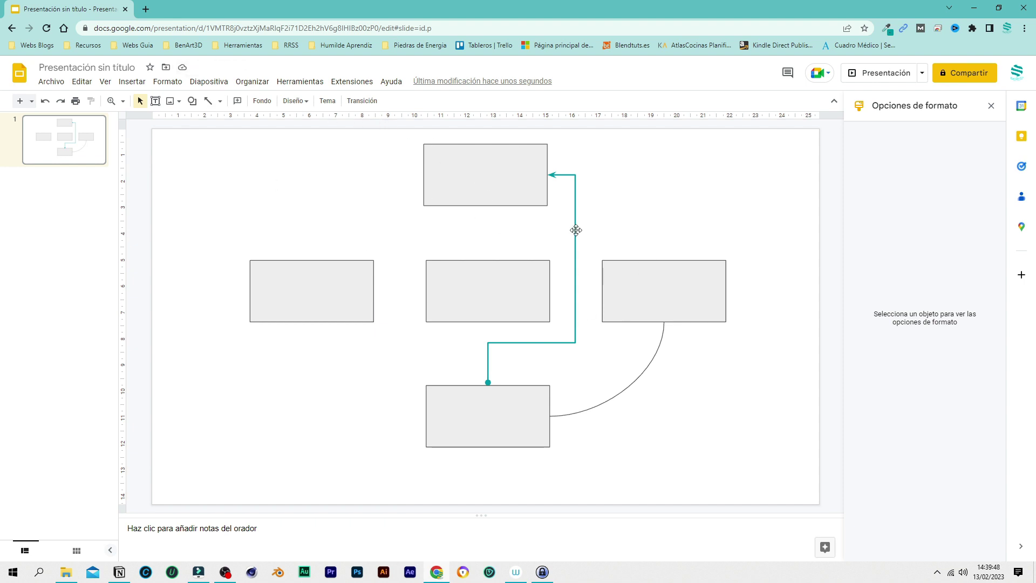
Draw a plain straight line from the top rectangle's left side to the left rectangle's top
click(208, 102)
click(220, 101)
click(221, 120)
drag(424, 174, 311, 261)
drag(311, 260, 312, 260)
click(290, 394)
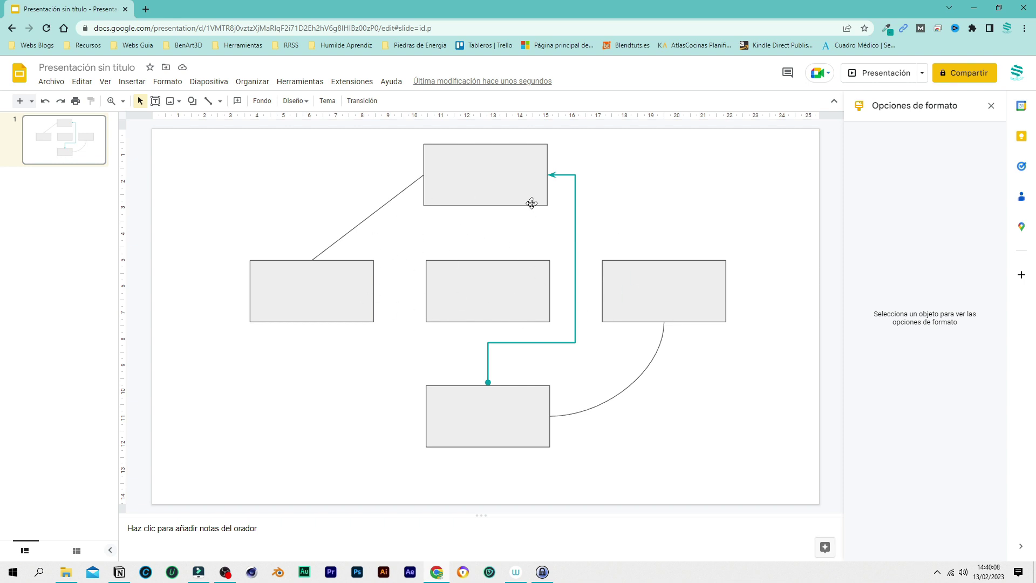
Select the diagonal line, then minimise the browser to show the desktop
click(396, 197)
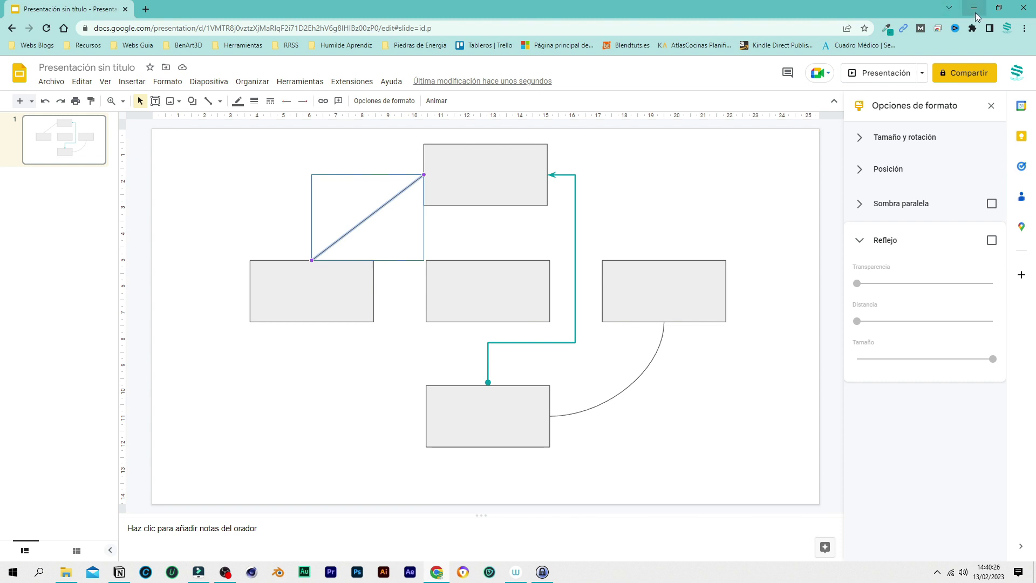
click(975, 9)
mouse_move(270, 186)
mouse_down()
mouse_move(428, 345)
mouse_move(297, 210)
mouse_up()
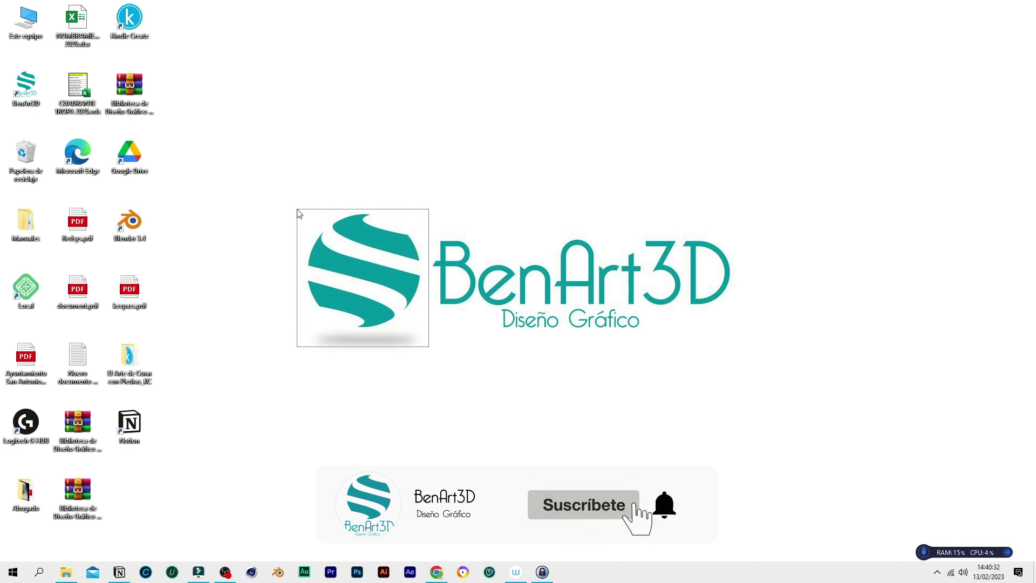
mouse_move(297, 210)
mouse_down()
mouse_move(290, 189)
mouse_move(433, 361)
mouse_move(295, 205)
mouse_up()
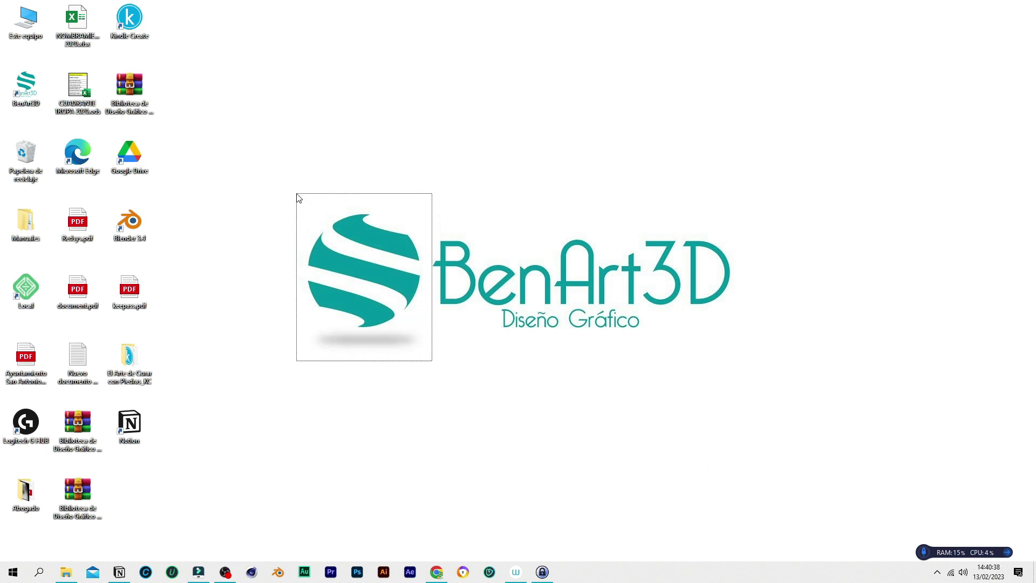